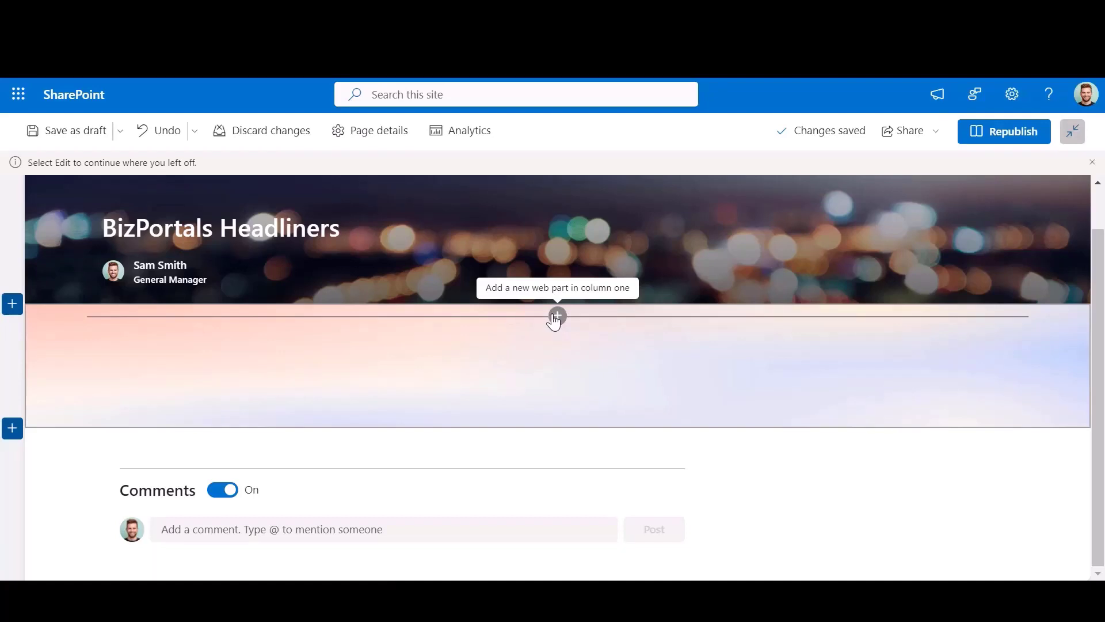
- Add the BizPortals Headliner web part to the empty section below the page banner and open its configuration
{"action": "left_click", "coordinate": [557, 316]}
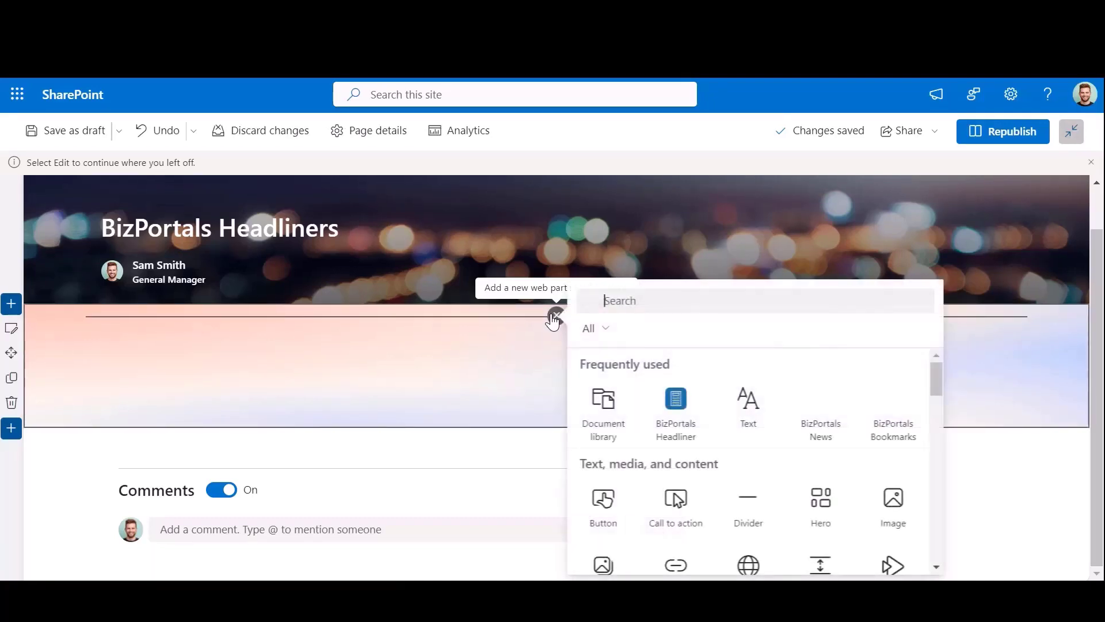
{"action": "type", "text": "Head"}
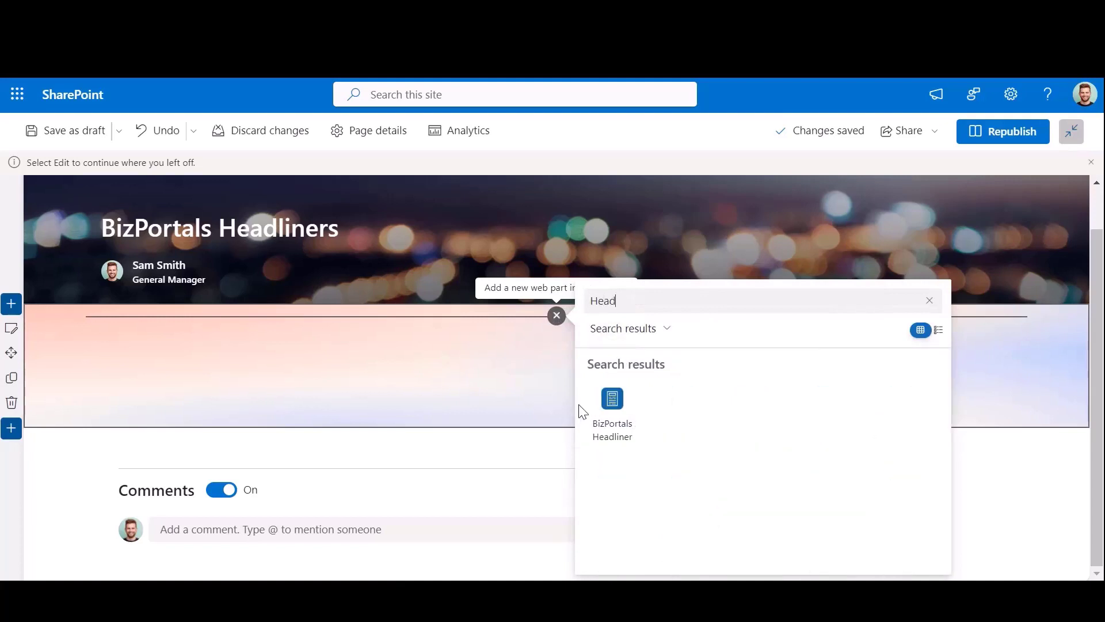
{"action": "left_click", "coordinate": [631, 410]}
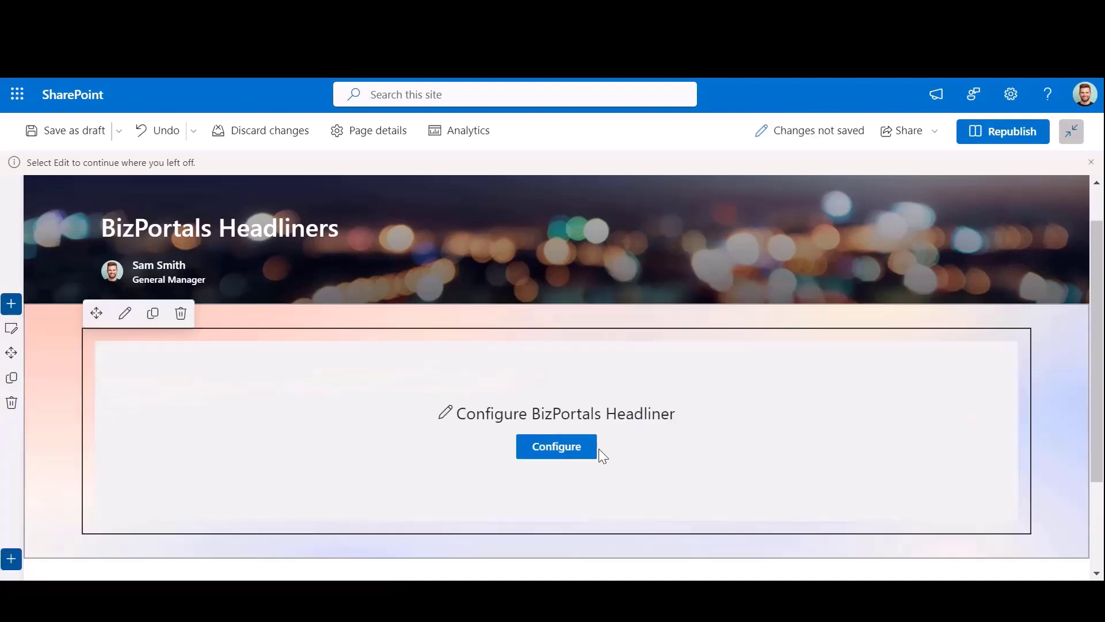
{"action": "left_click", "coordinate": [554, 452]}
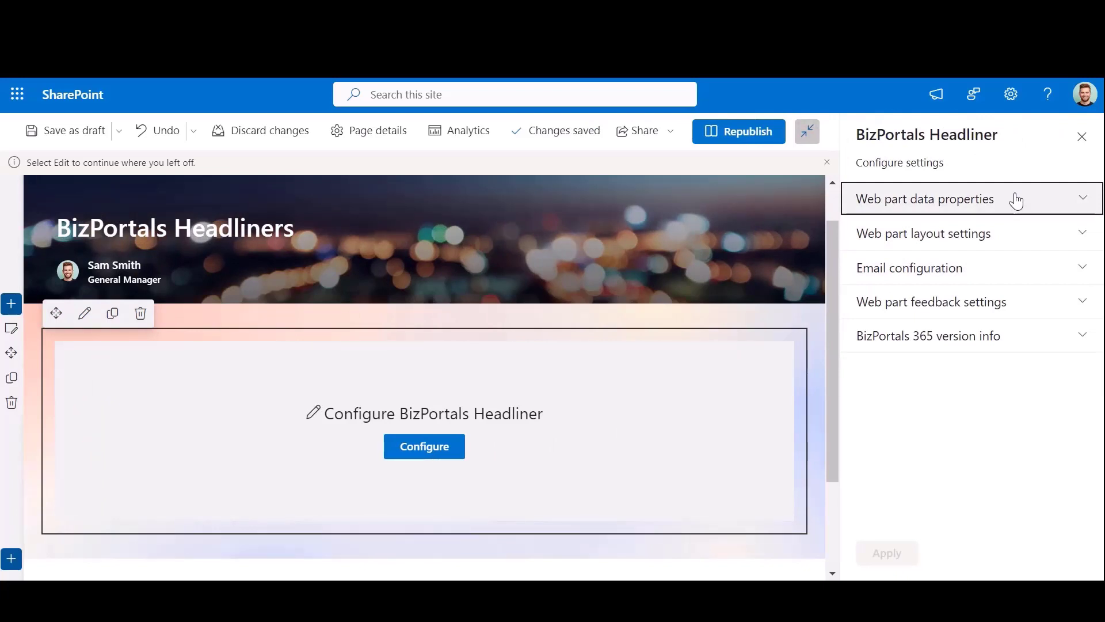
- Expand the web part data properties and paste the Company Headliners description into the web part description
{"action": "left_click", "coordinate": [1015, 201]}
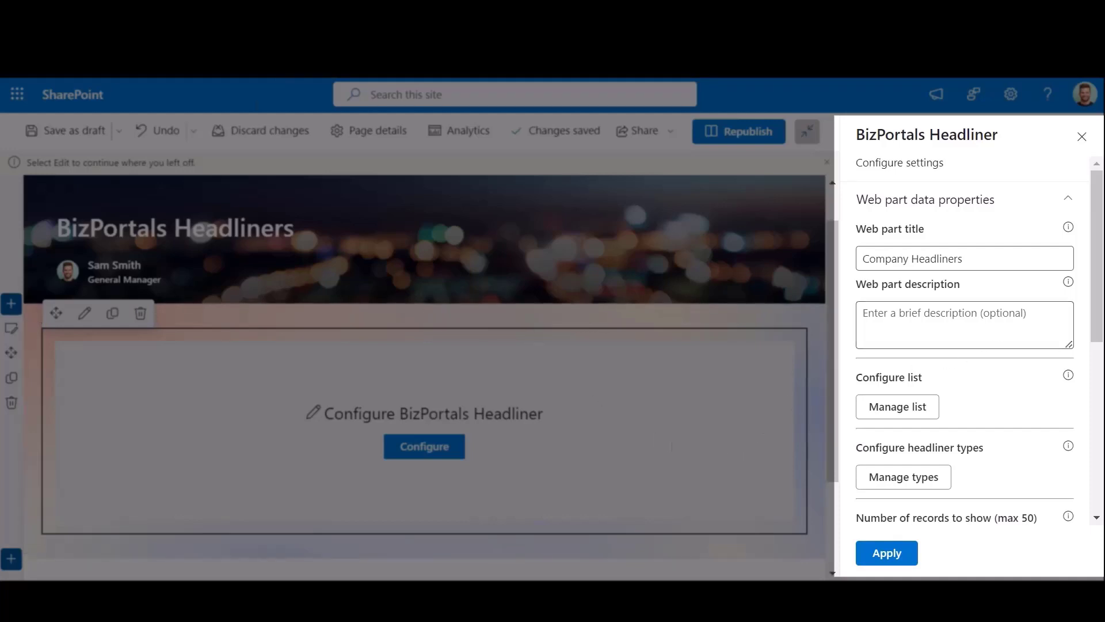
{"action": "left_click", "coordinate": [892, 323]}
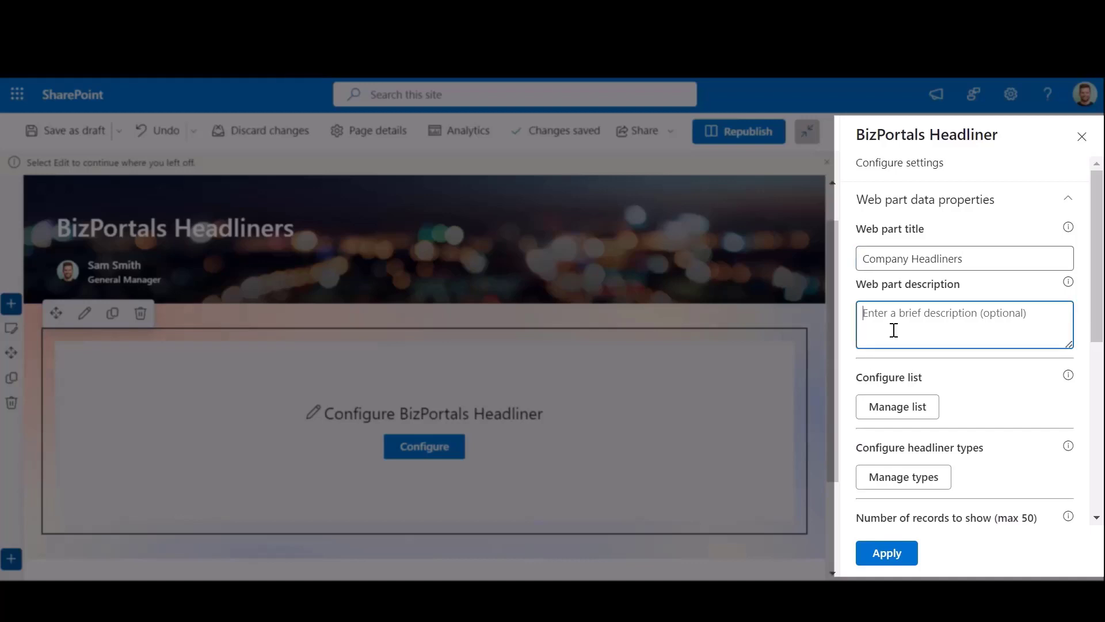
{"action": "key", "text": "ctrl+v"}
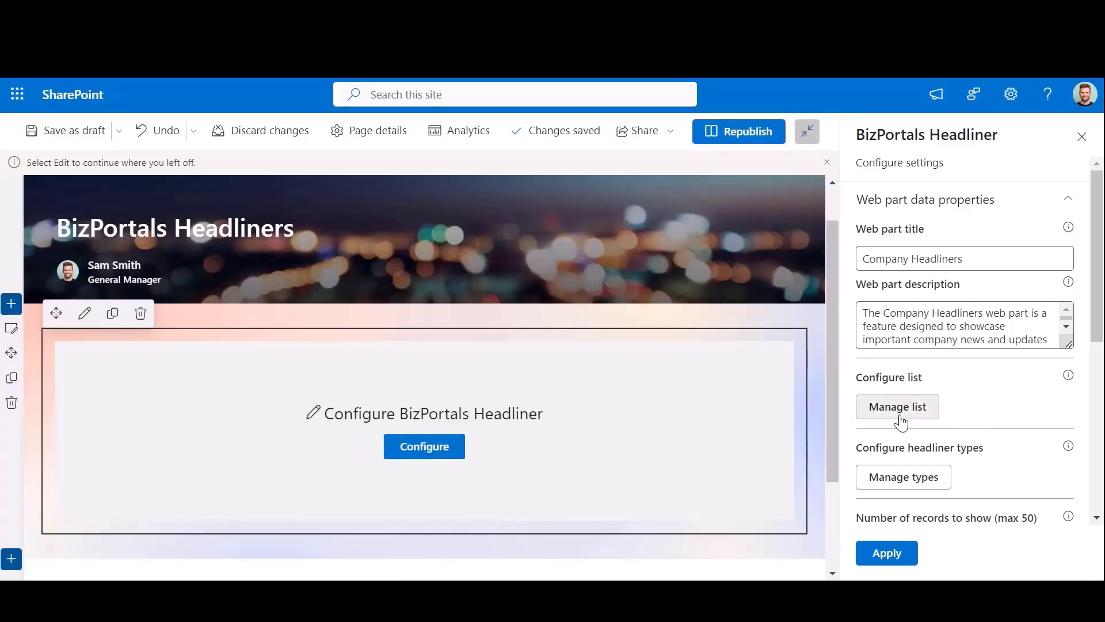
- Open the web part's list management and review the available target sites and subsites
{"action": "left_click", "coordinate": [900, 410]}
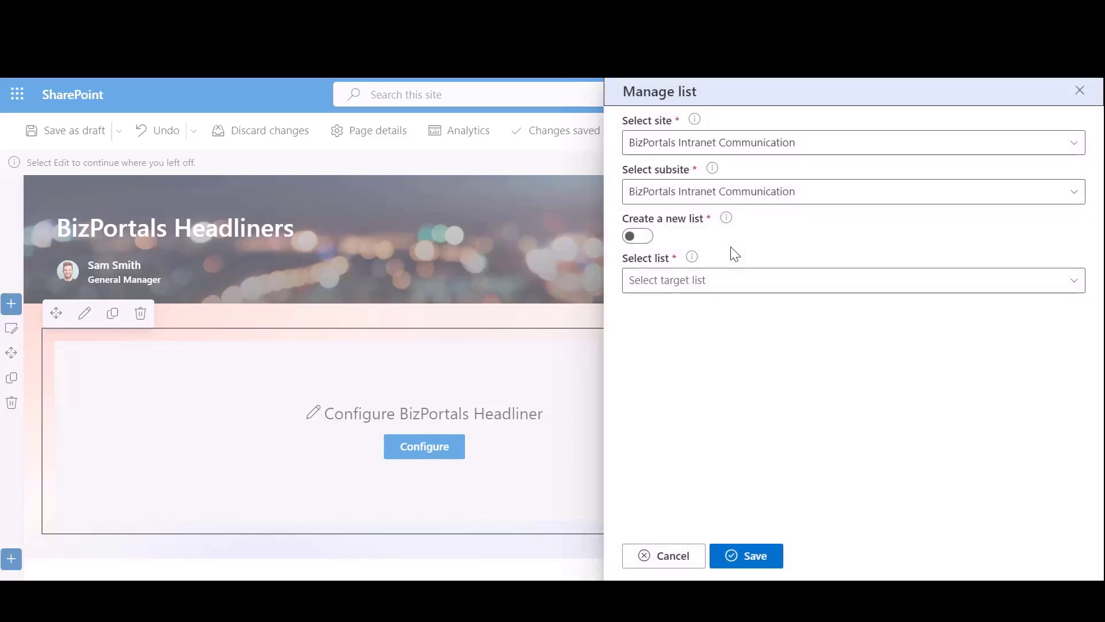
{"action": "left_click", "coordinate": [898, 155]}
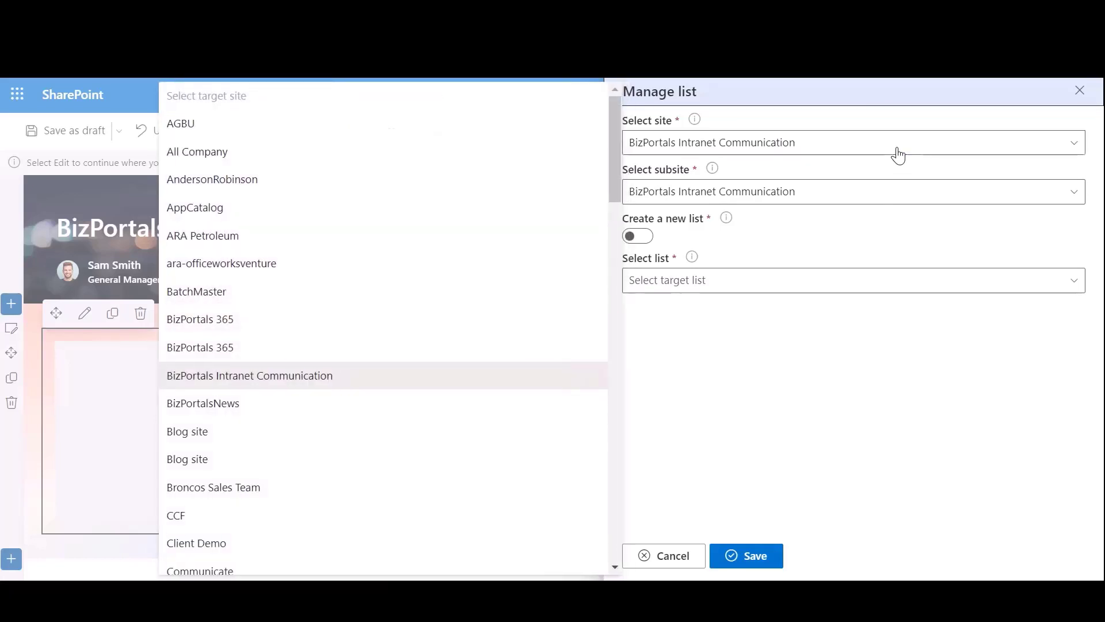
{"action": "left_click", "coordinate": [898, 155]}
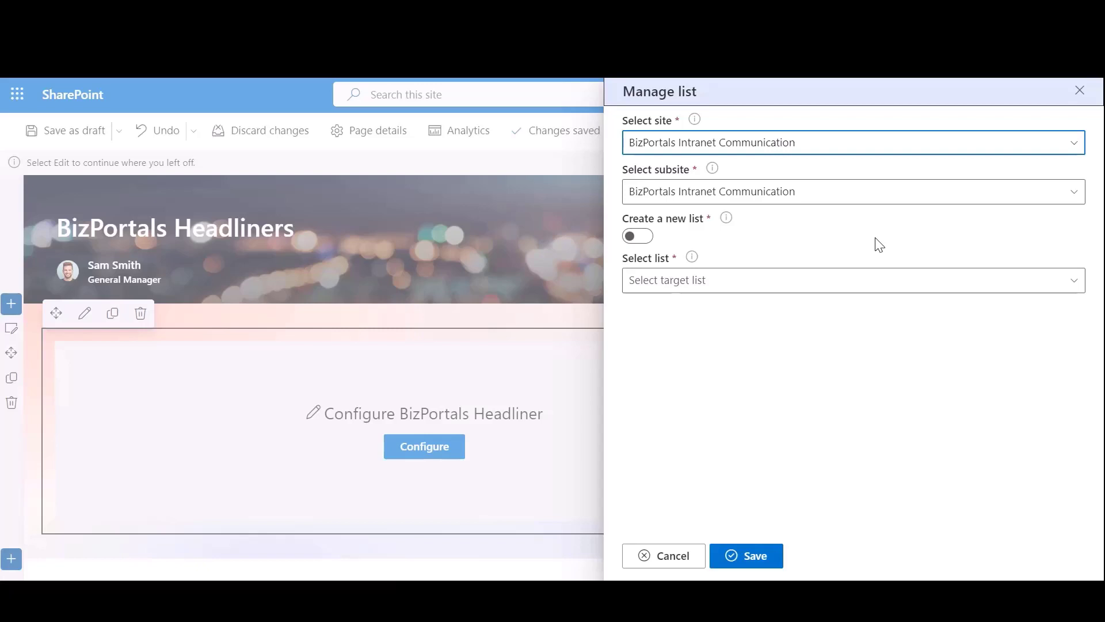
{"action": "left_click", "coordinate": [856, 206]}
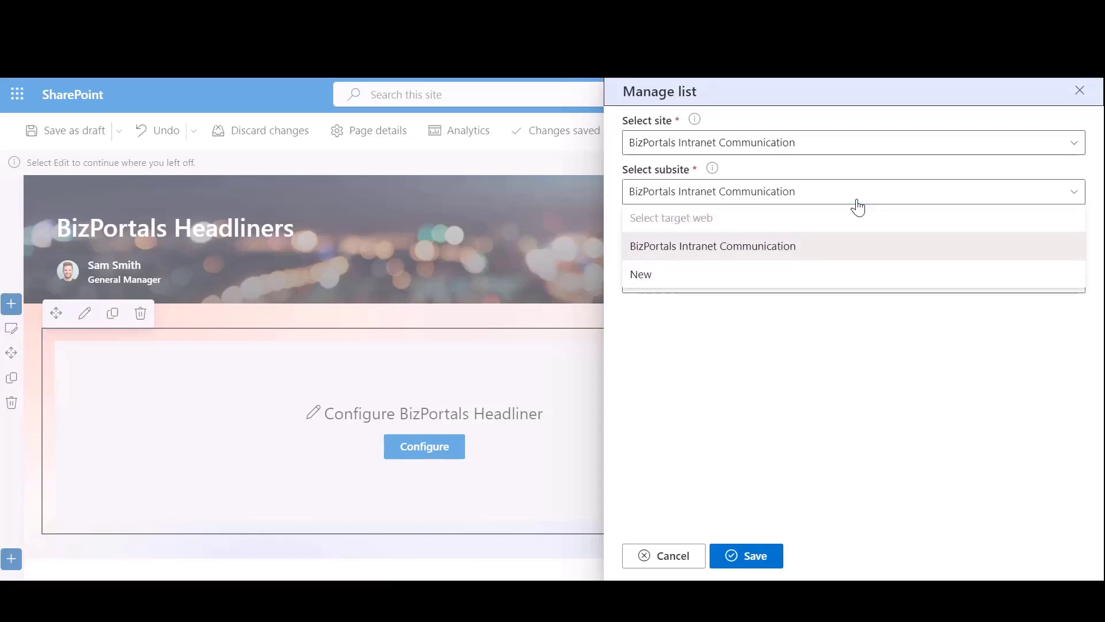
{"action": "left_click", "coordinate": [858, 205]}
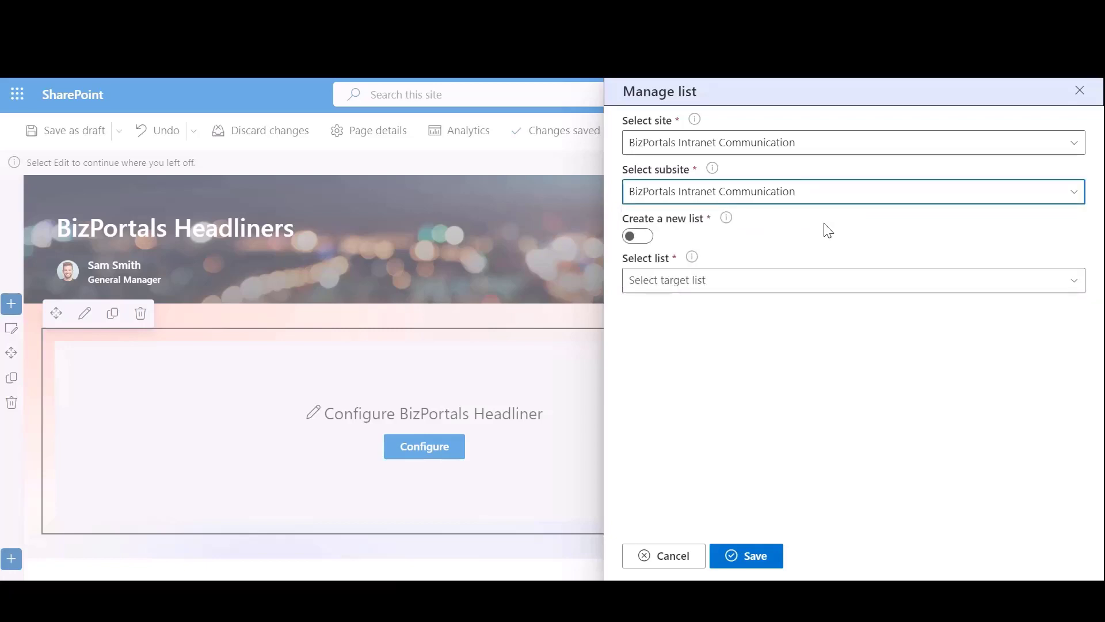
- Compare the new-list option with the existing target lists available for selection
{"action": "left_click", "coordinate": [633, 248]}
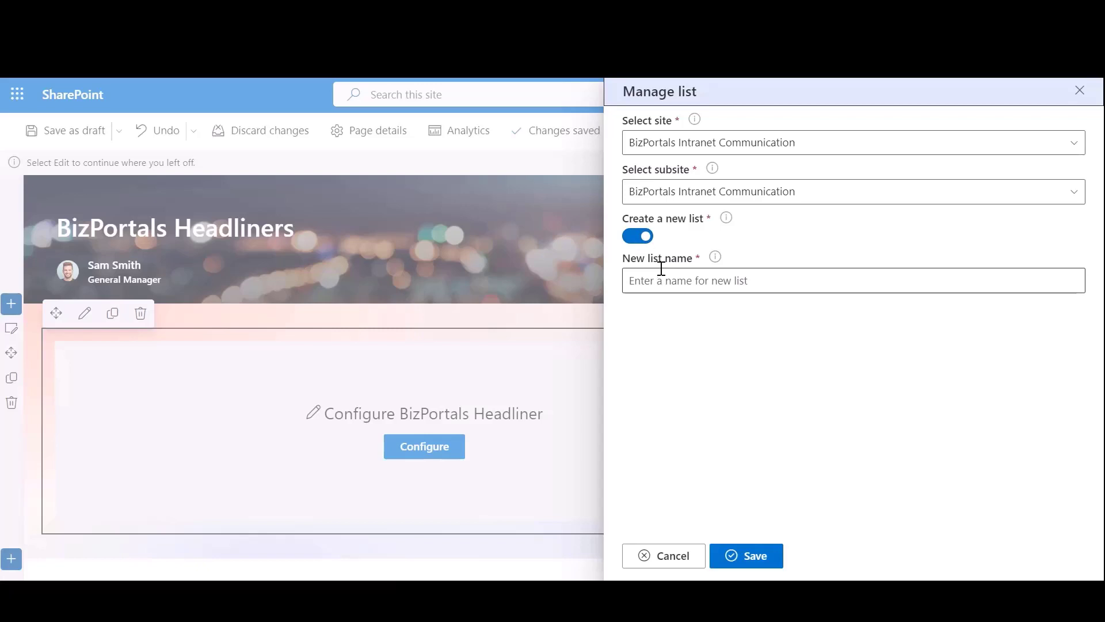
{"action": "left_click", "coordinate": [640, 235]}
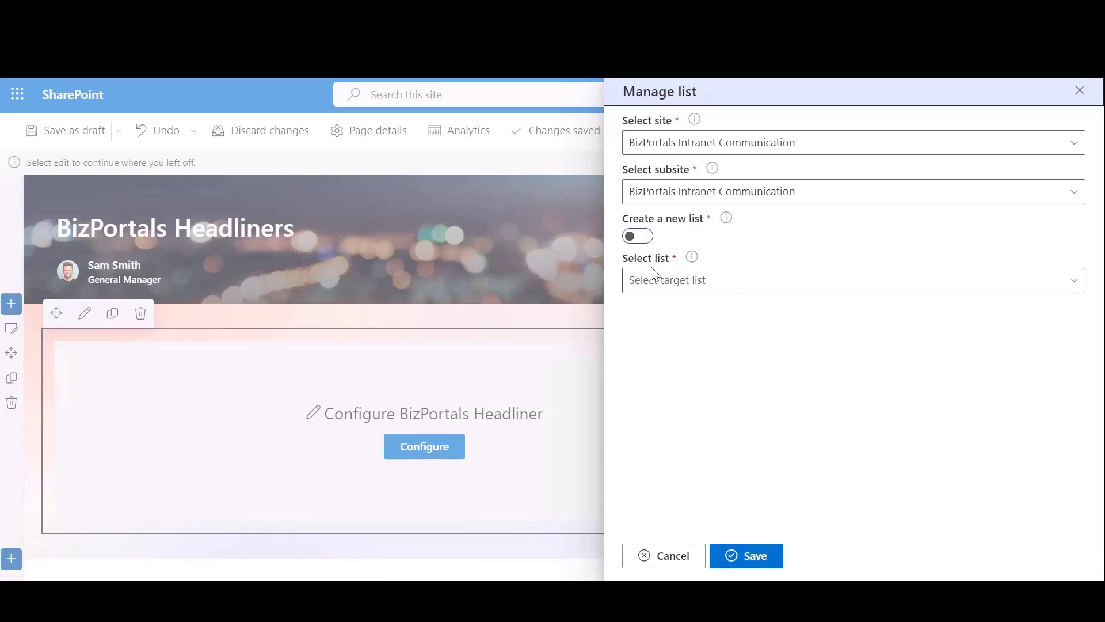
{"action": "left_click", "coordinate": [675, 285]}
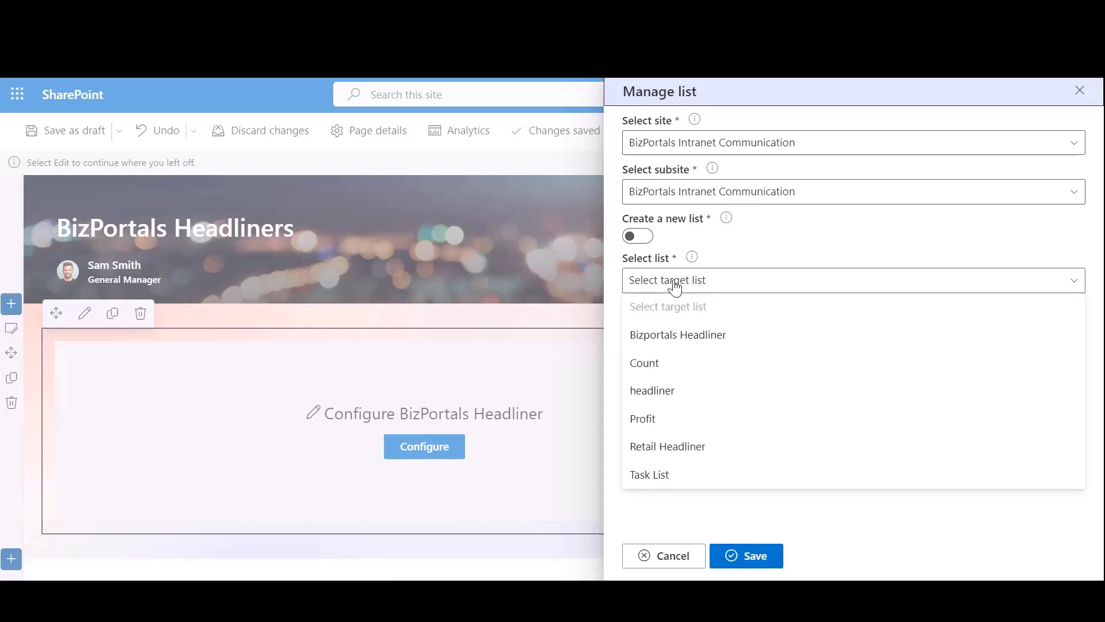
{"action": "left_click", "coordinate": [696, 246]}
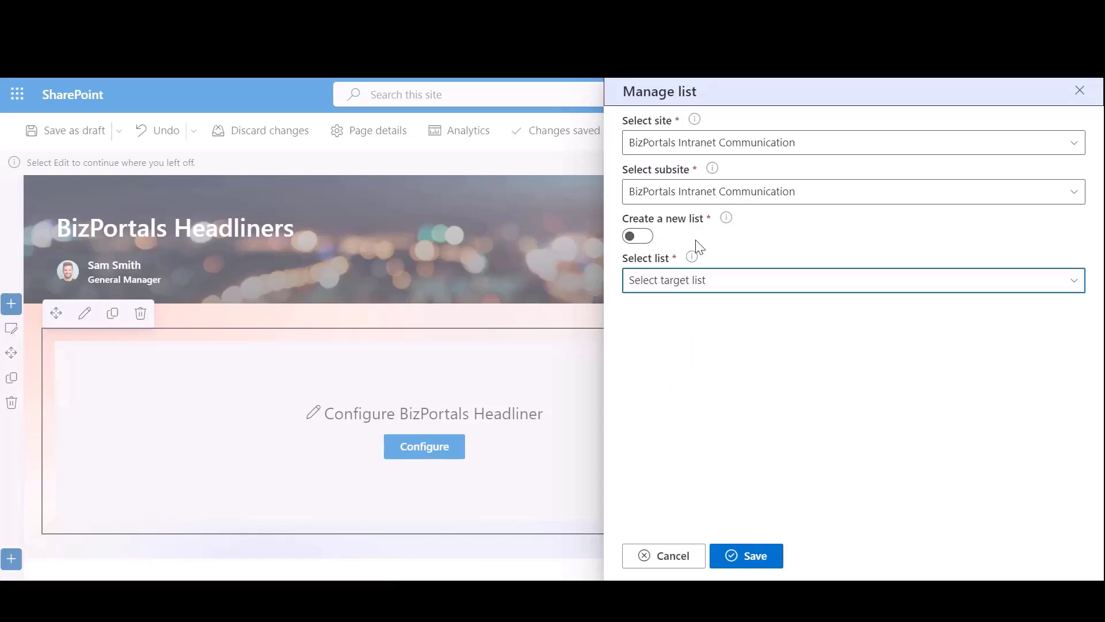
- Enable creation of a new list and name it CompanyHeadliners
{"action": "left_click", "coordinate": [637, 236]}
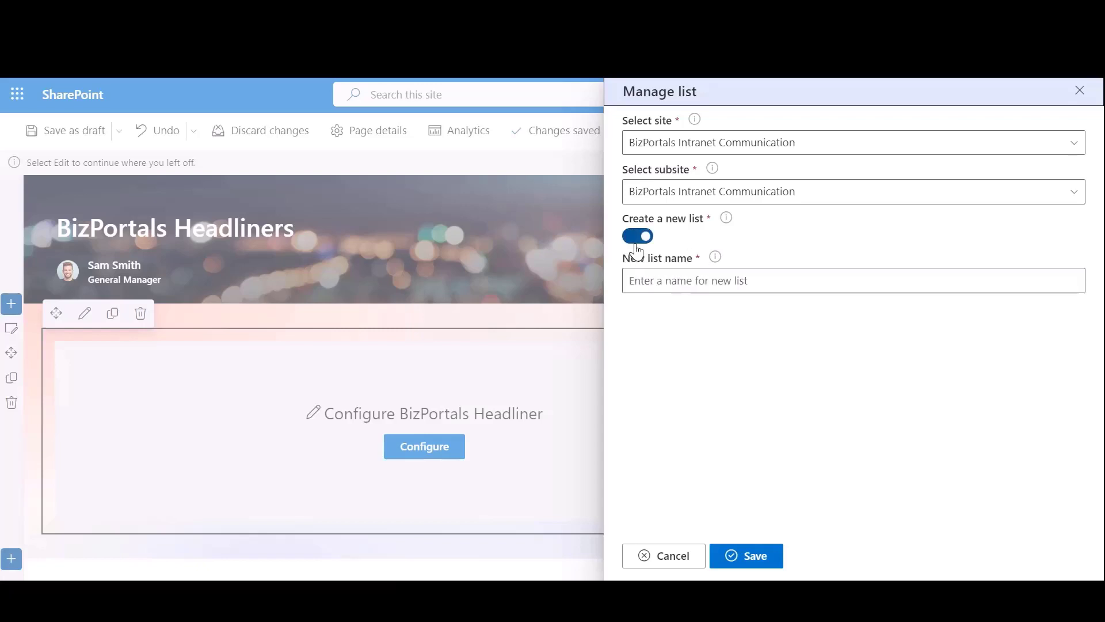
{"action": "left_click", "coordinate": [658, 284]}
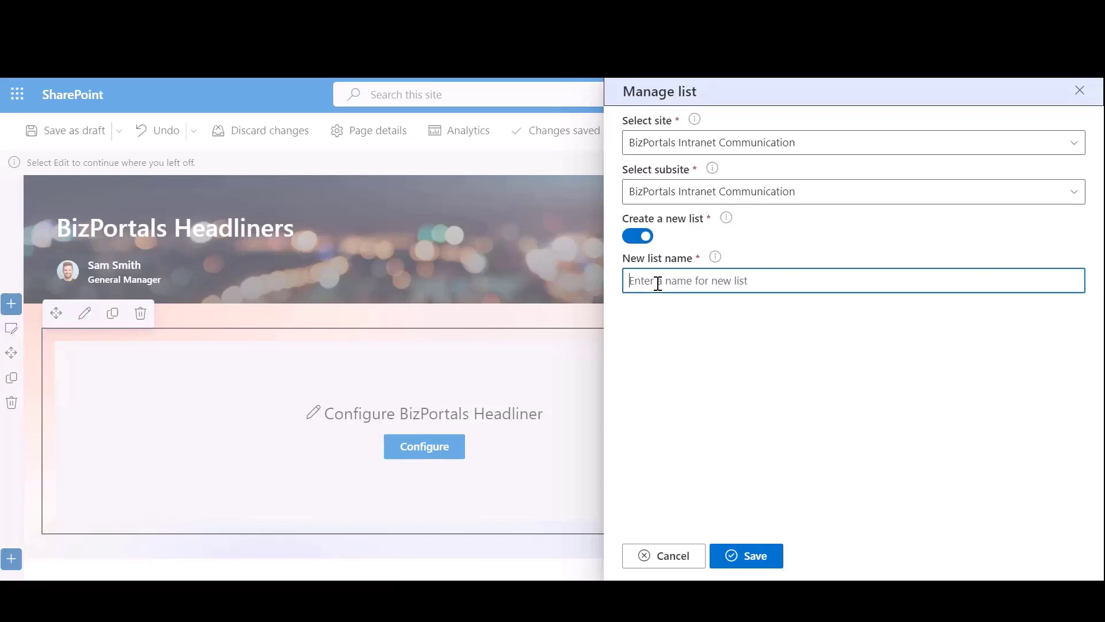
{"action": "type", "text": "CompanyHeadliners"}
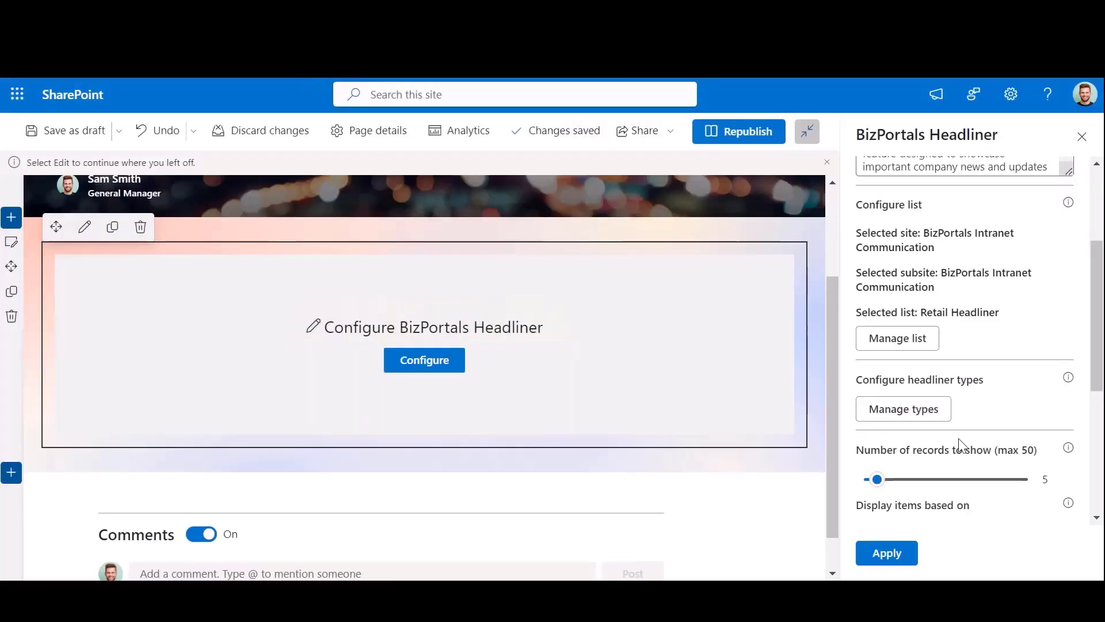
- Open the headliner types management and add a new type named Company Alerts
{"action": "left_click", "coordinate": [908, 410]}
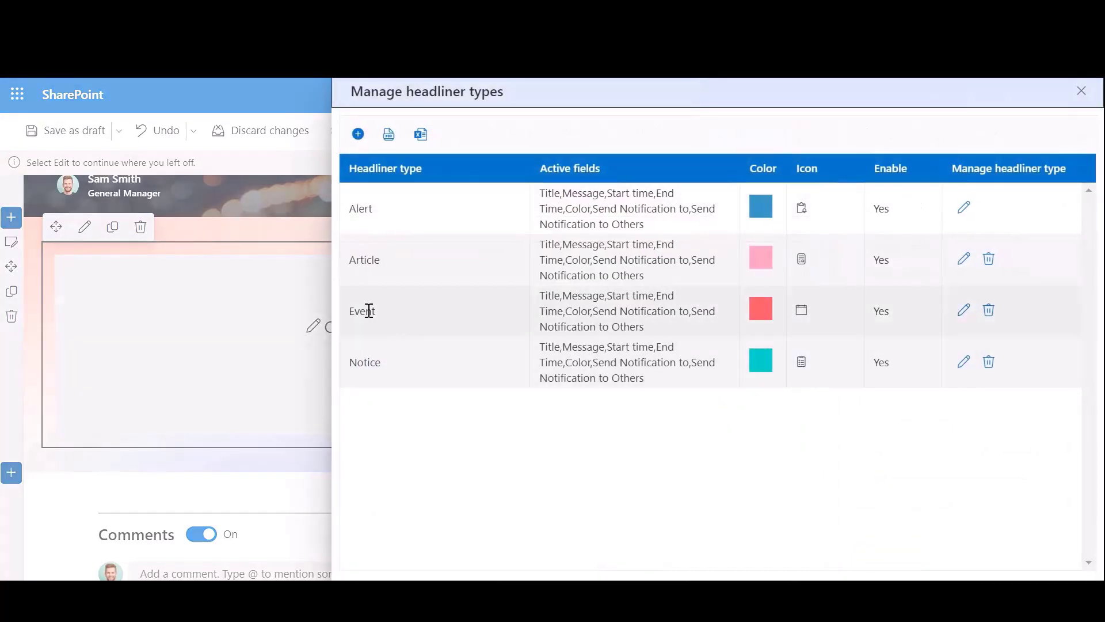
{"action": "left_click", "coordinate": [358, 135]}
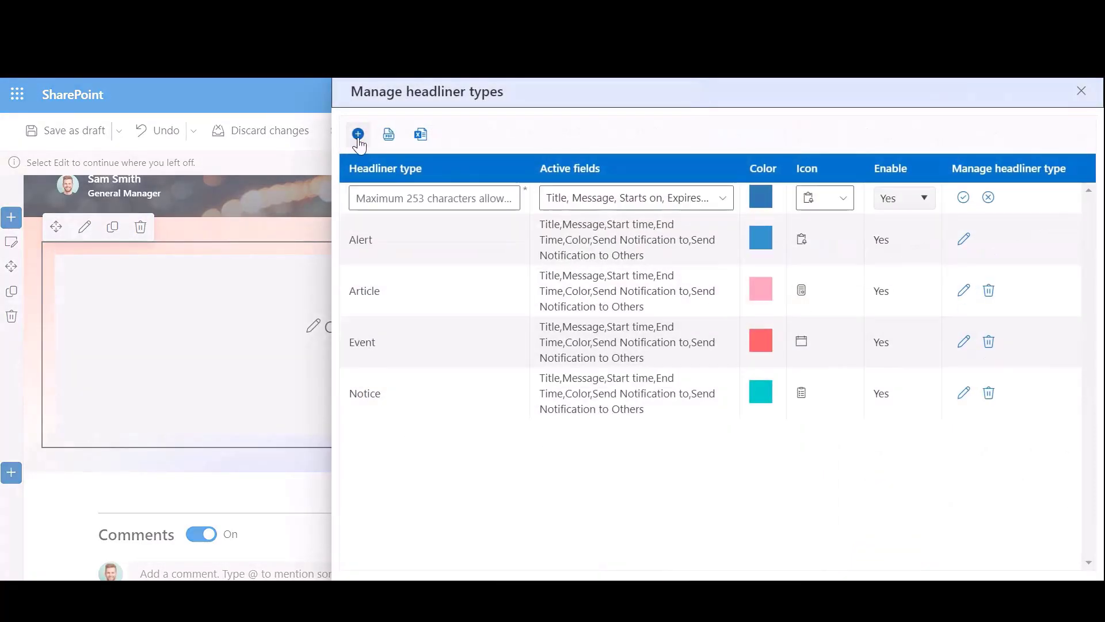
{"action": "left_click", "coordinate": [425, 196]}
{"action": "type", "text": "Company Alerts"}
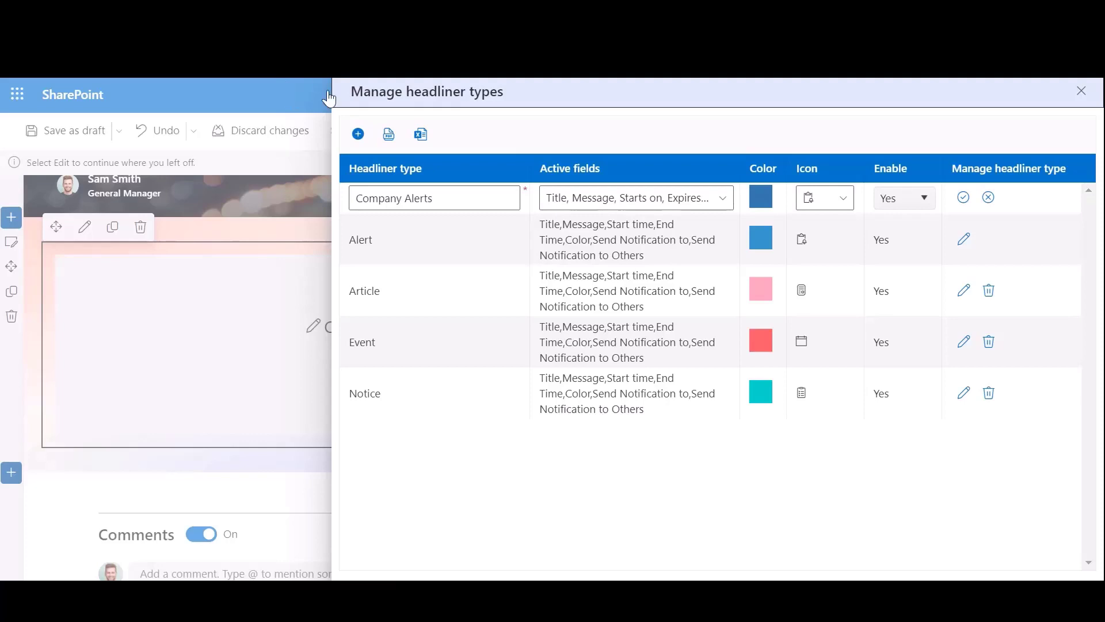
- Exclude the Message field from the Company Alerts active fields and include it again
{"action": "left_click", "coordinate": [697, 201]}
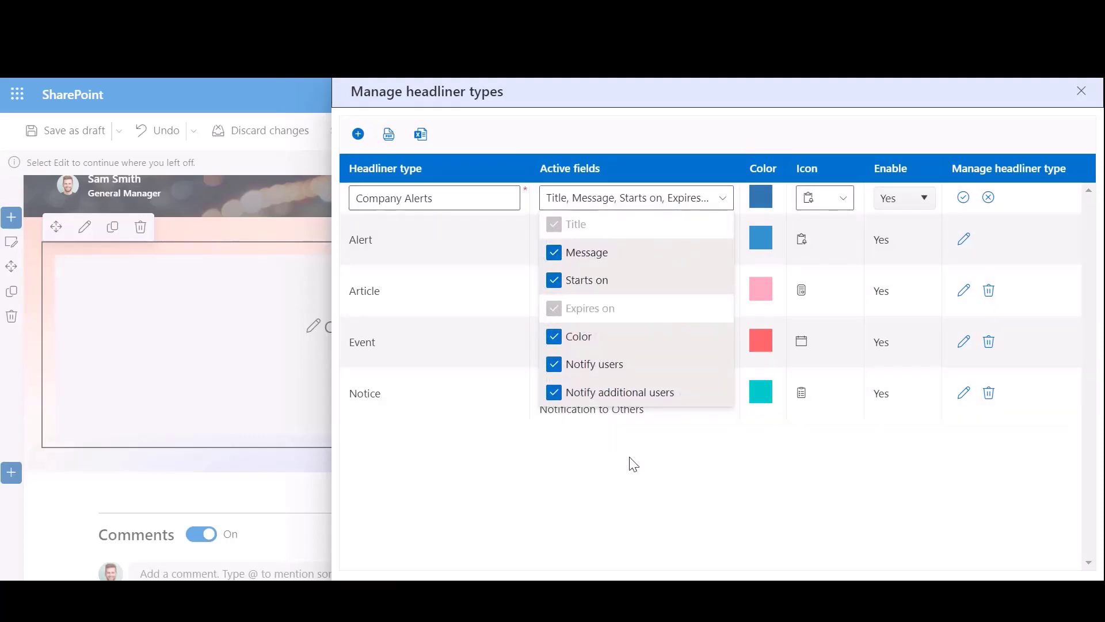
{"action": "left_click", "coordinate": [603, 264]}
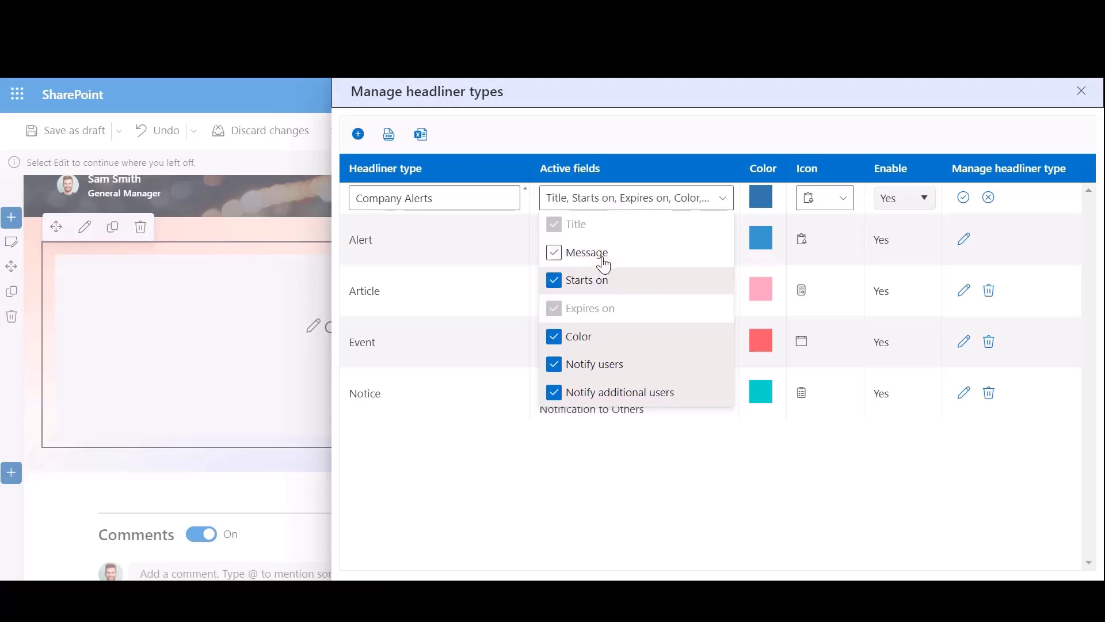
{"action": "left_click", "coordinate": [601, 258]}
{"action": "left_click", "coordinate": [698, 465]}
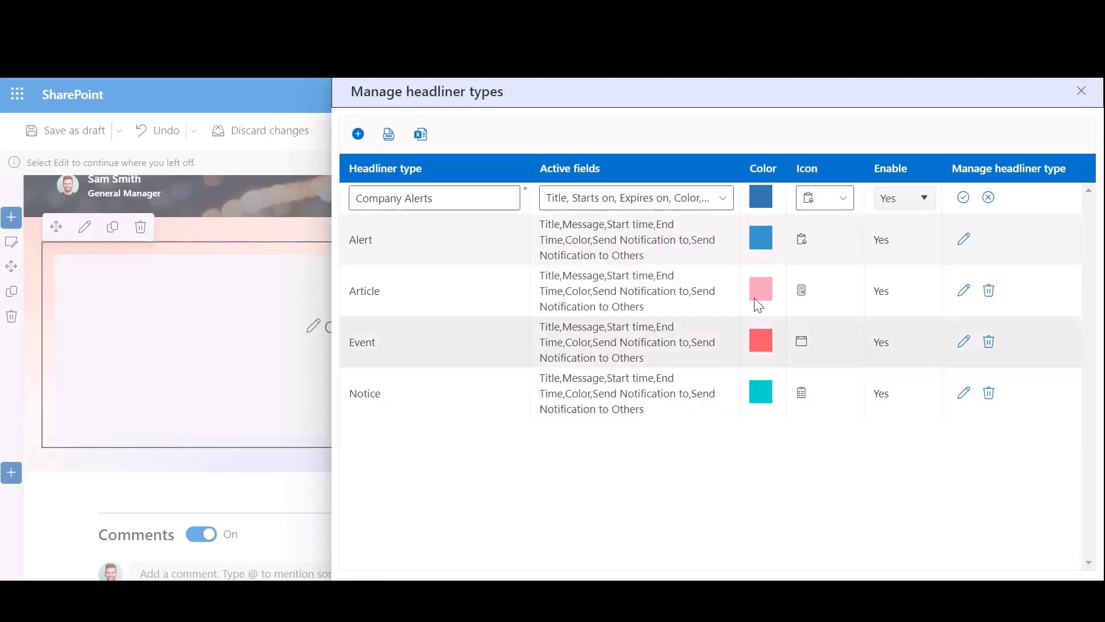
- Review the color and icon choices for Company Alerts, save the type, and close the headliner types management
{"action": "left_click", "coordinate": [765, 198]}
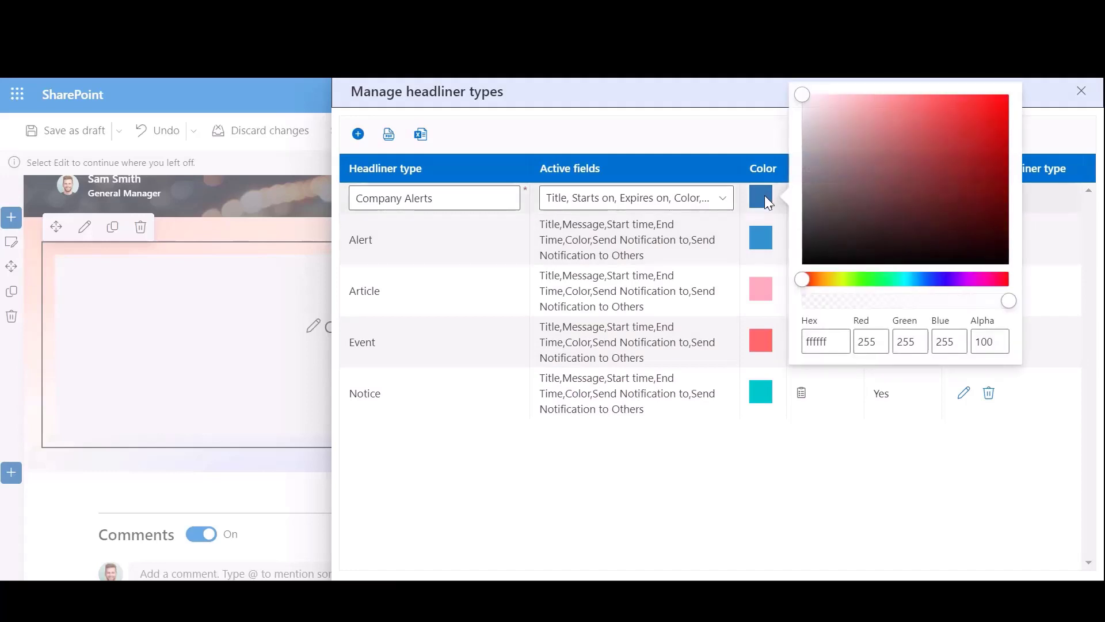
{"action": "left_click", "coordinate": [879, 467]}
{"action": "left_click", "coordinate": [843, 200]}
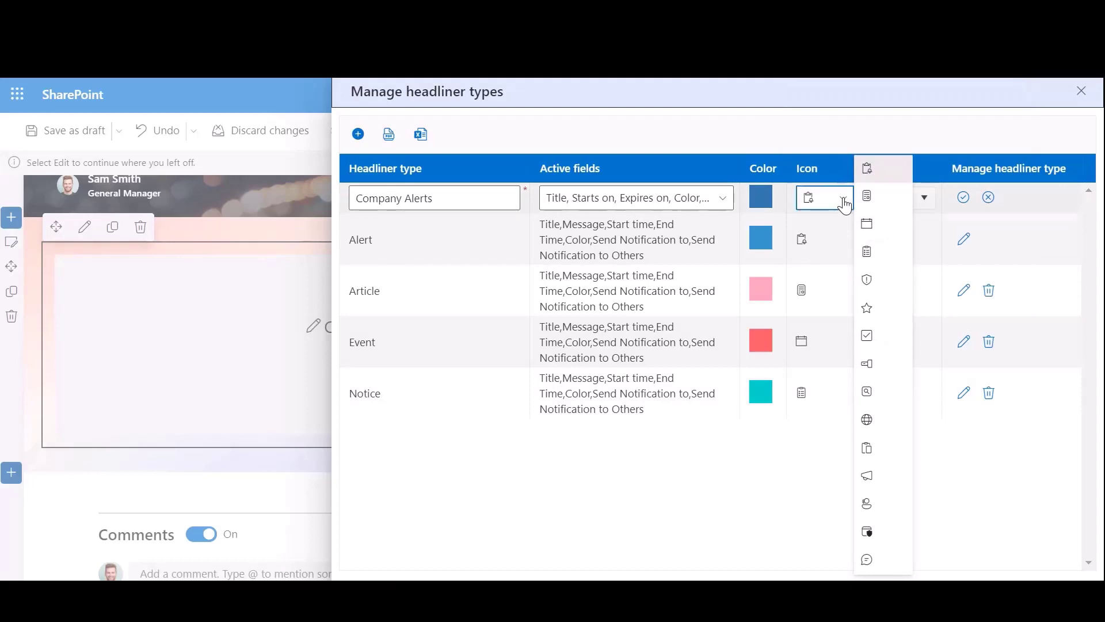
{"action": "left_click", "coordinate": [845, 201]}
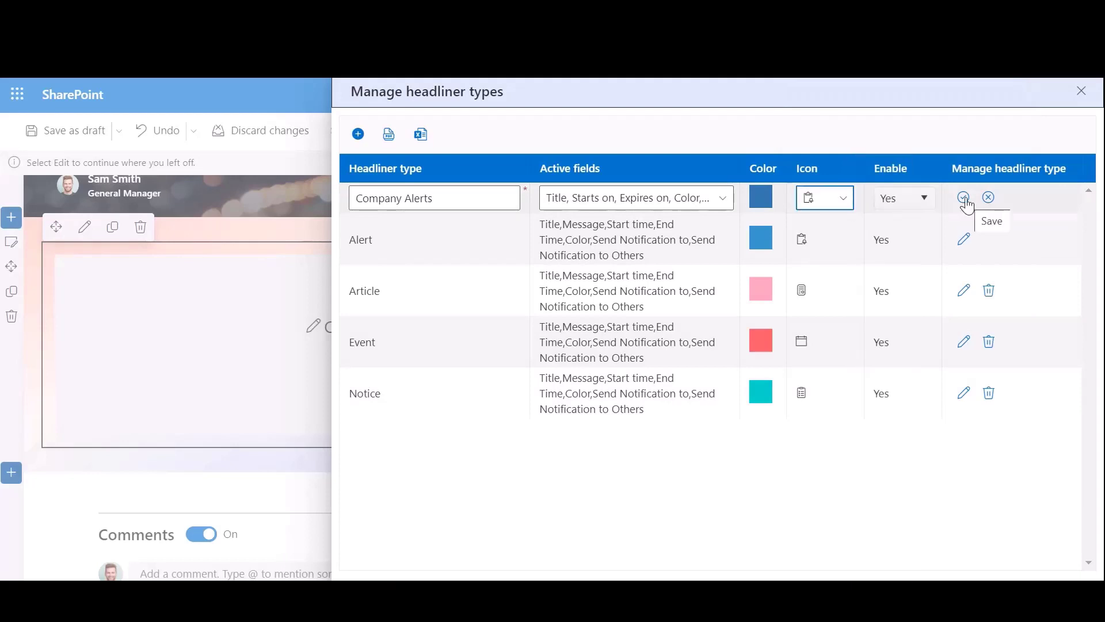
{"action": "left_click", "coordinate": [965, 199]}
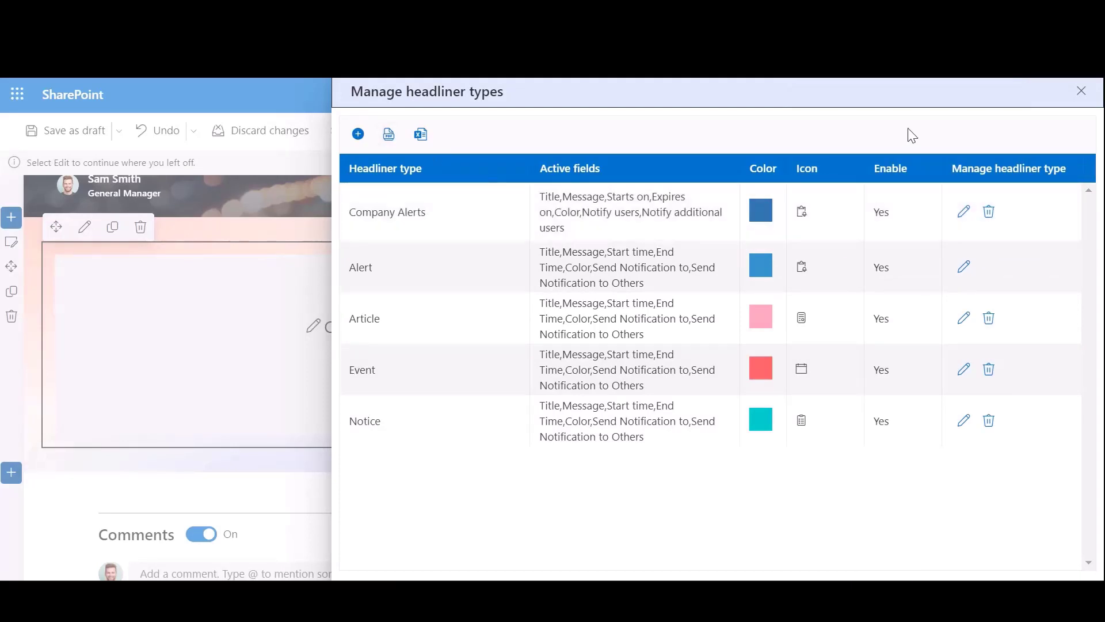
{"action": "left_click", "coordinate": [1082, 91]}
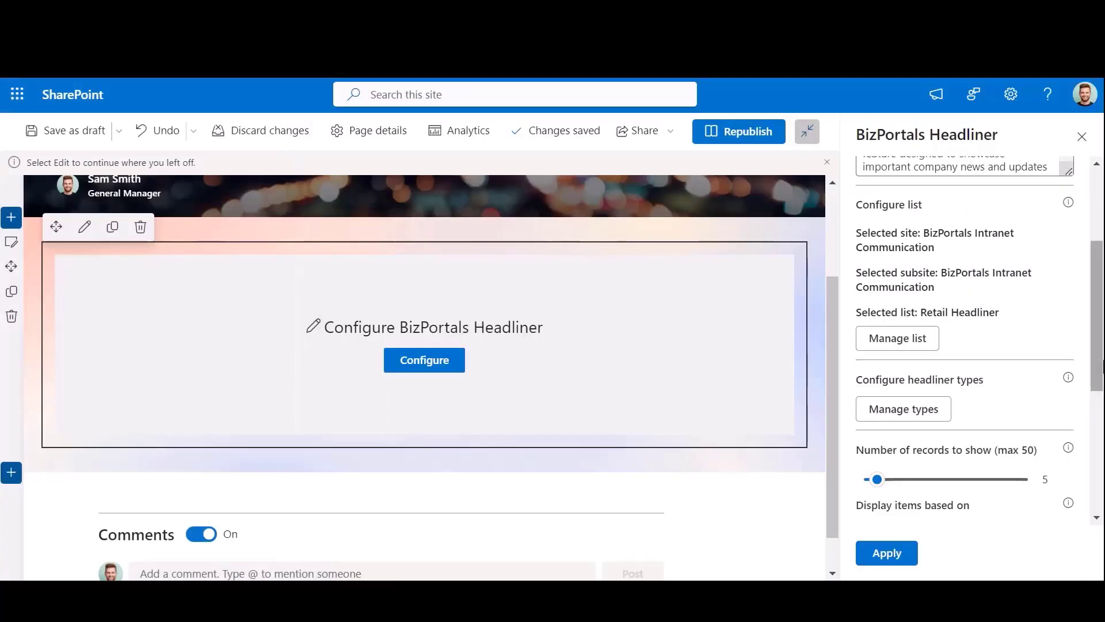
- Set the number of records to show in the web part to 50
{"action": "scroll", "coordinate": [1098, 392], "scroll_direction": "down", "scroll_amount": 3}
{"action": "left_click_drag", "start_coordinate": [1100, 404], "coordinate": [1095, 447]}
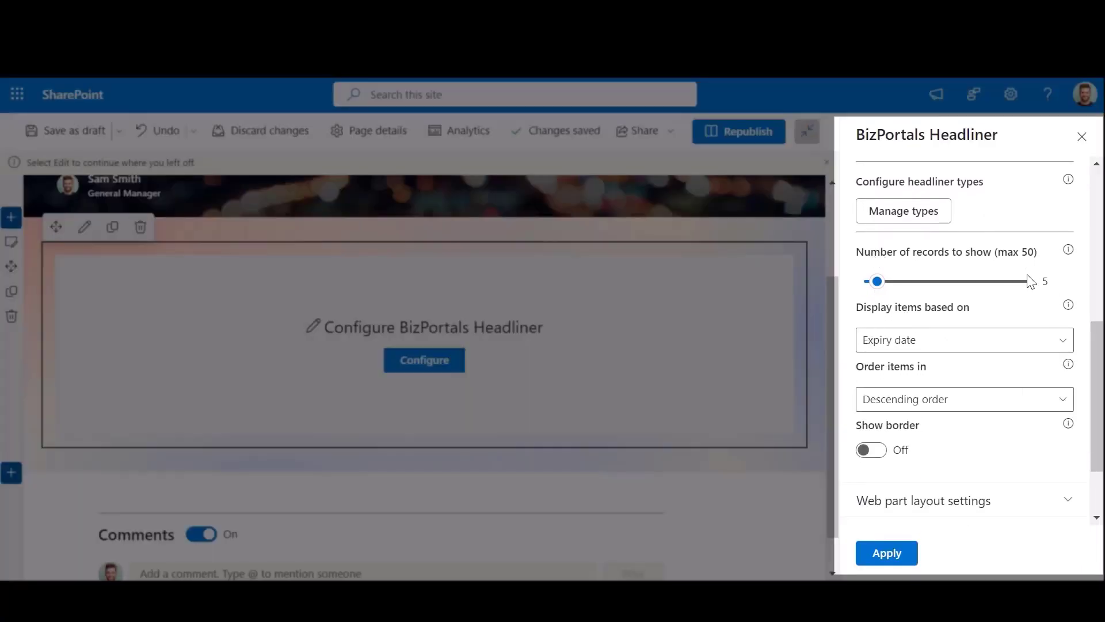
{"action": "left_click_drag", "start_coordinate": [879, 285], "coordinate": [1039, 293]}
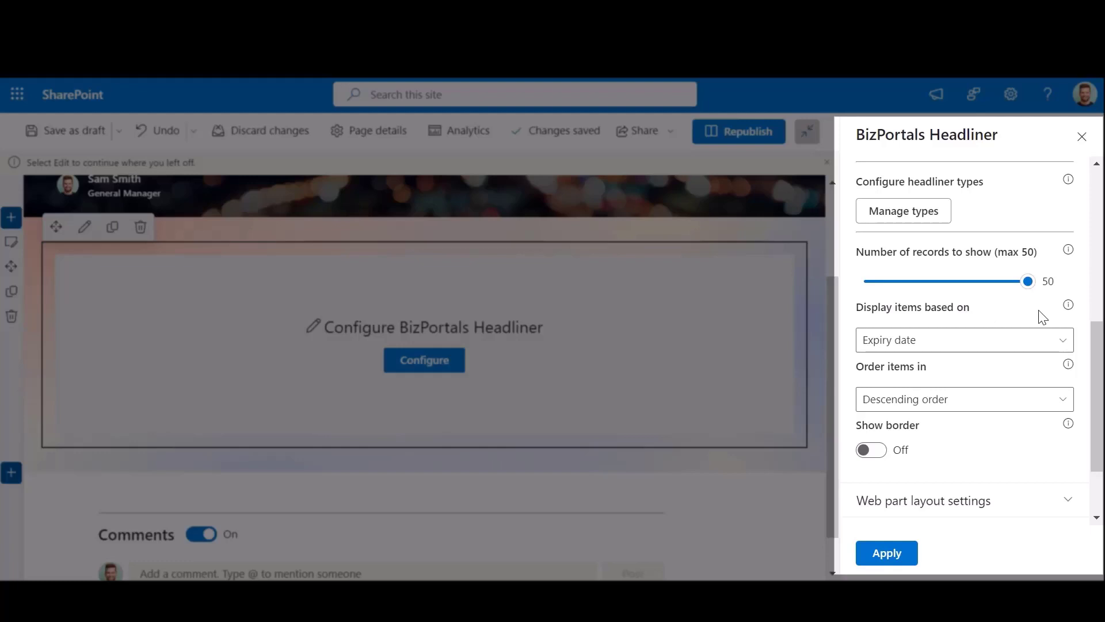
- Review the date options for displaying items and the ordering and border settings below them
{"action": "left_click", "coordinate": [1043, 342]}
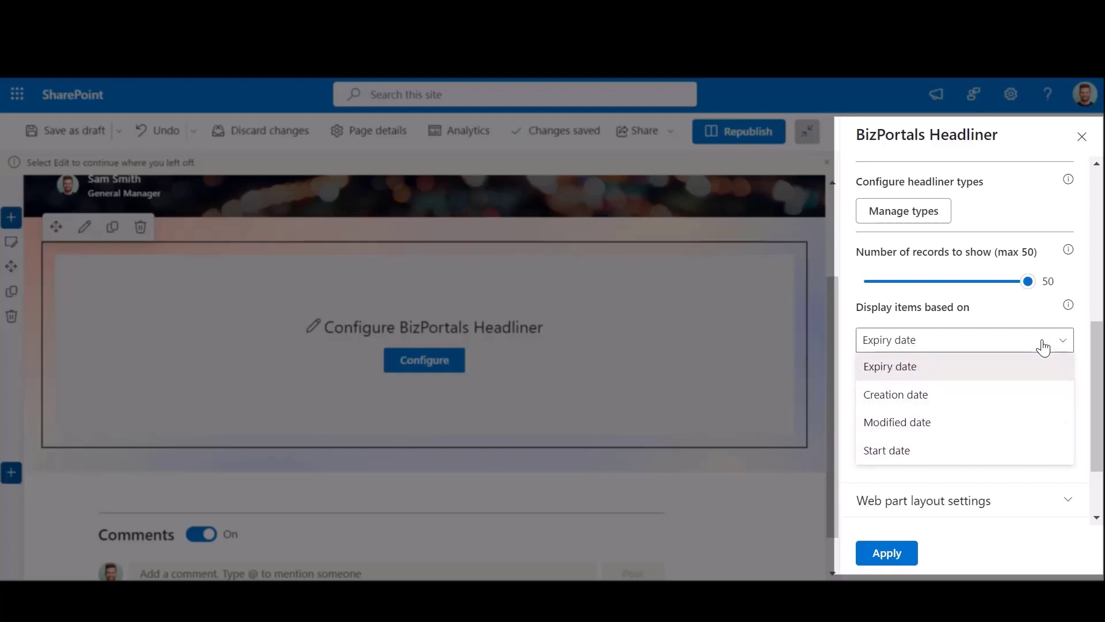
{"action": "left_click", "coordinate": [1044, 347]}
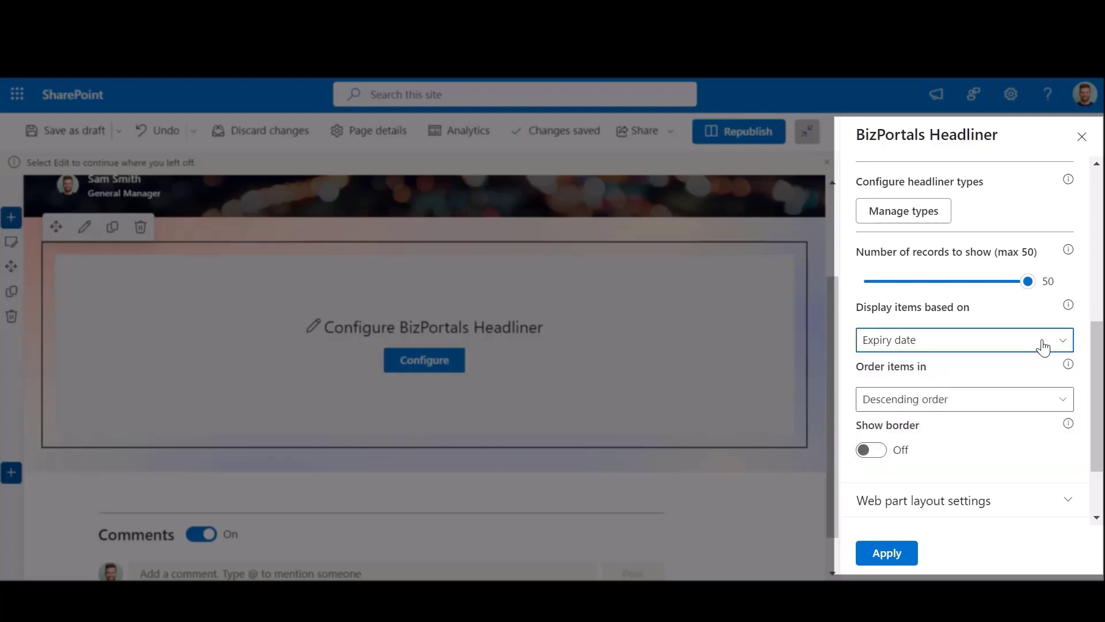
{"action": "scroll", "coordinate": [1101, 383], "scroll_direction": "down", "scroll_amount": 2}
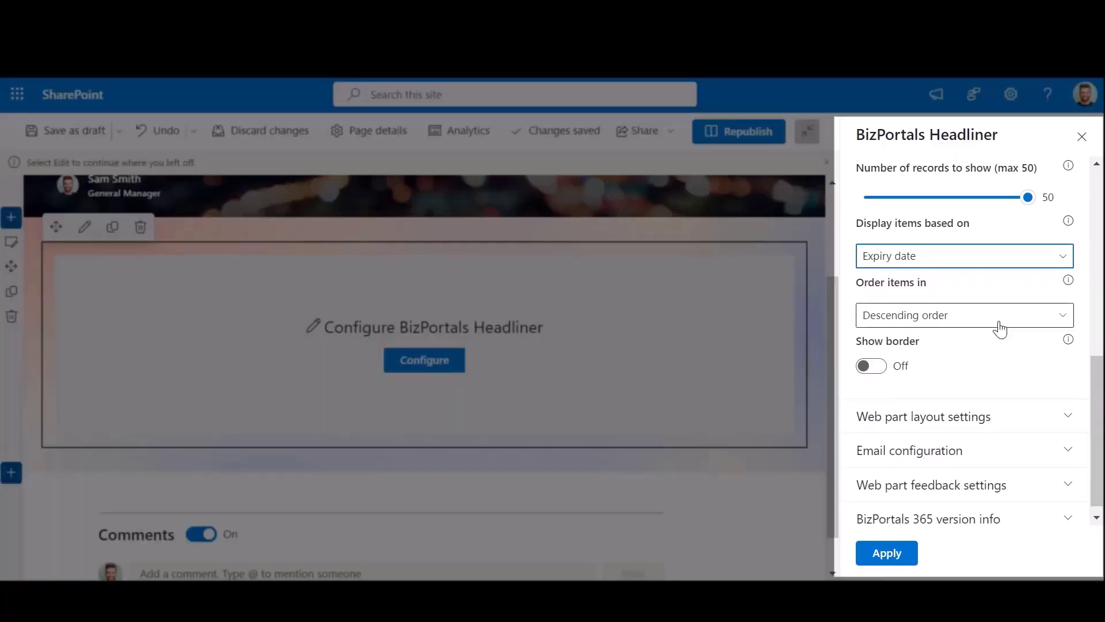
- Set the items to display in ascending order and turn on the web part border
{"action": "left_click", "coordinate": [1000, 327]}
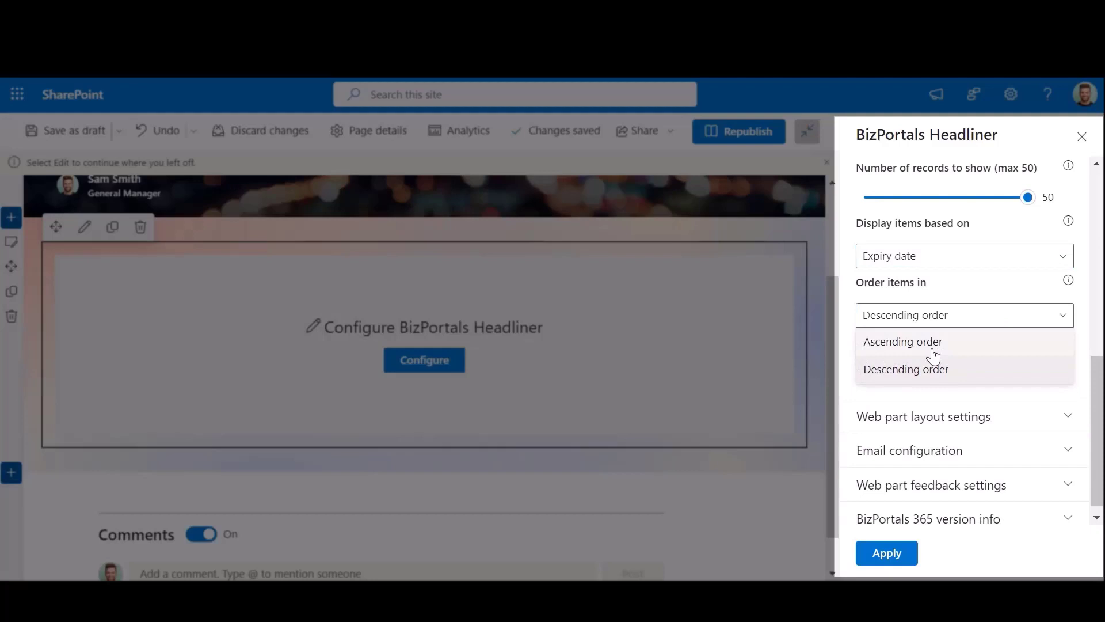
{"action": "left_click", "coordinate": [934, 357]}
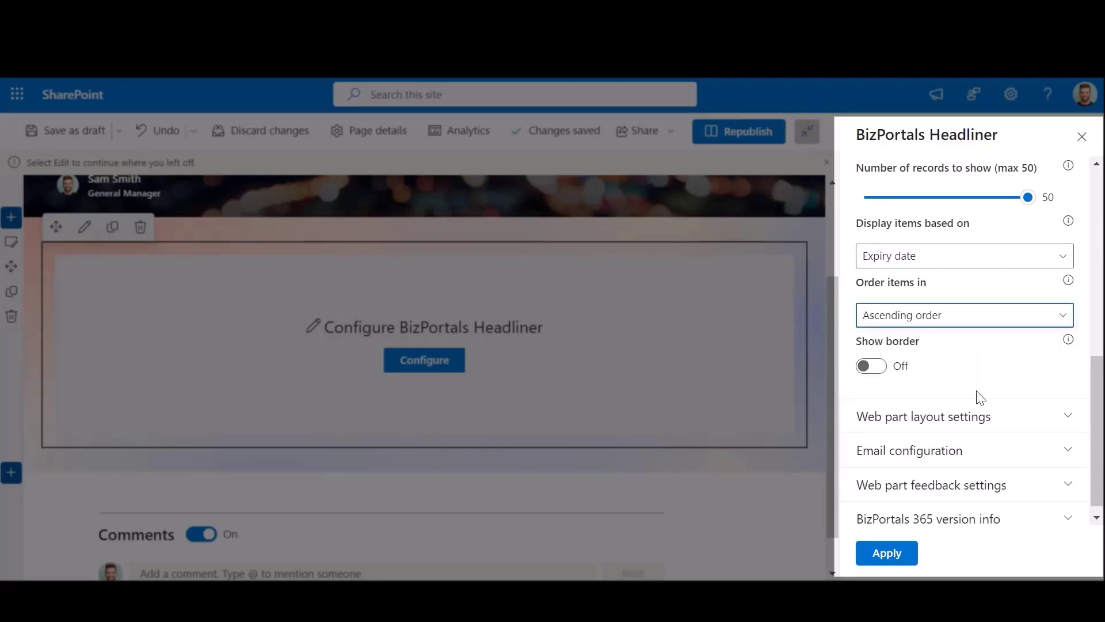
{"action": "left_click", "coordinate": [983, 374]}
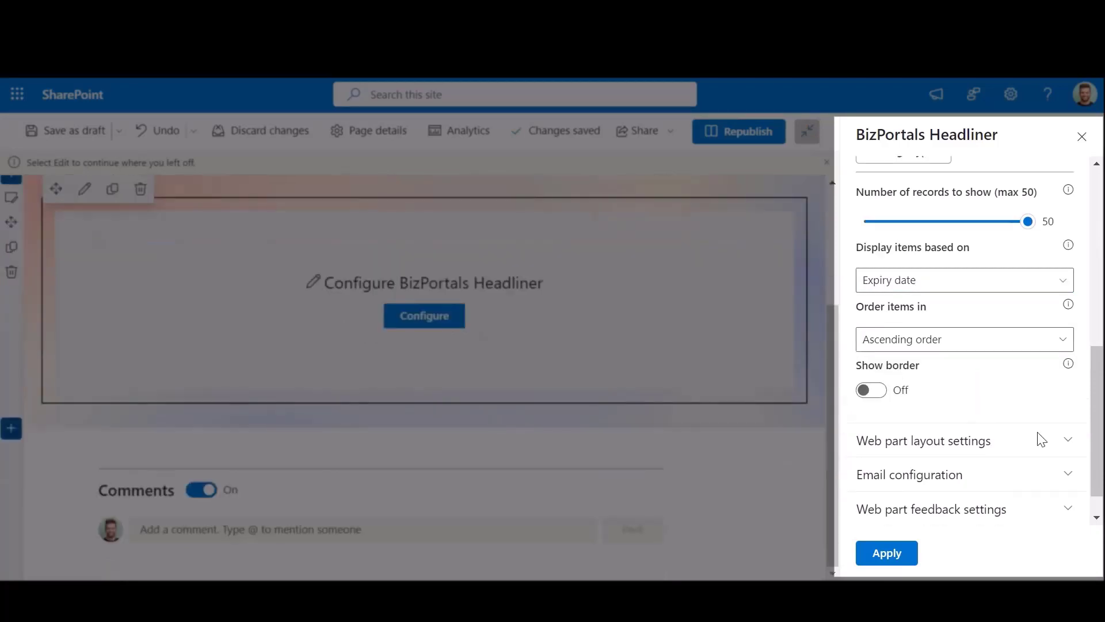
{"action": "left_click", "coordinate": [872, 391]}
- In the web part layout settings, try header layouts Panel 05 and Panel 06, and select Panel 07
{"action": "scroll", "coordinate": [1096, 417], "scroll_direction": "down", "scroll_amount": 2}
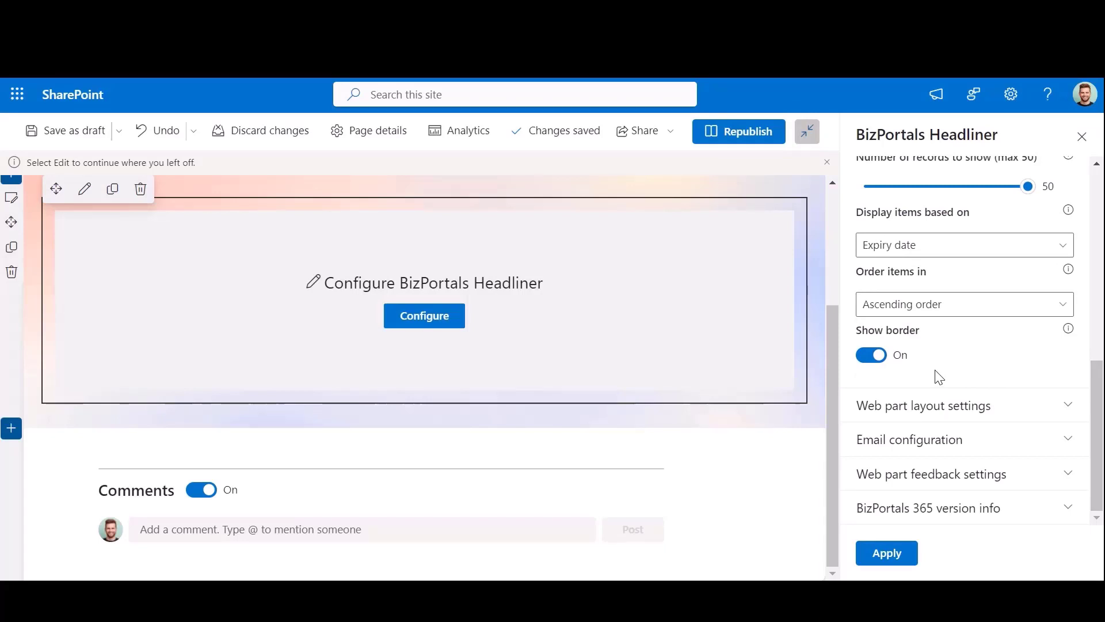
{"action": "left_click", "coordinate": [971, 413]}
{"action": "left_click_drag", "start_coordinate": [1098, 340], "coordinate": [1099, 392]}
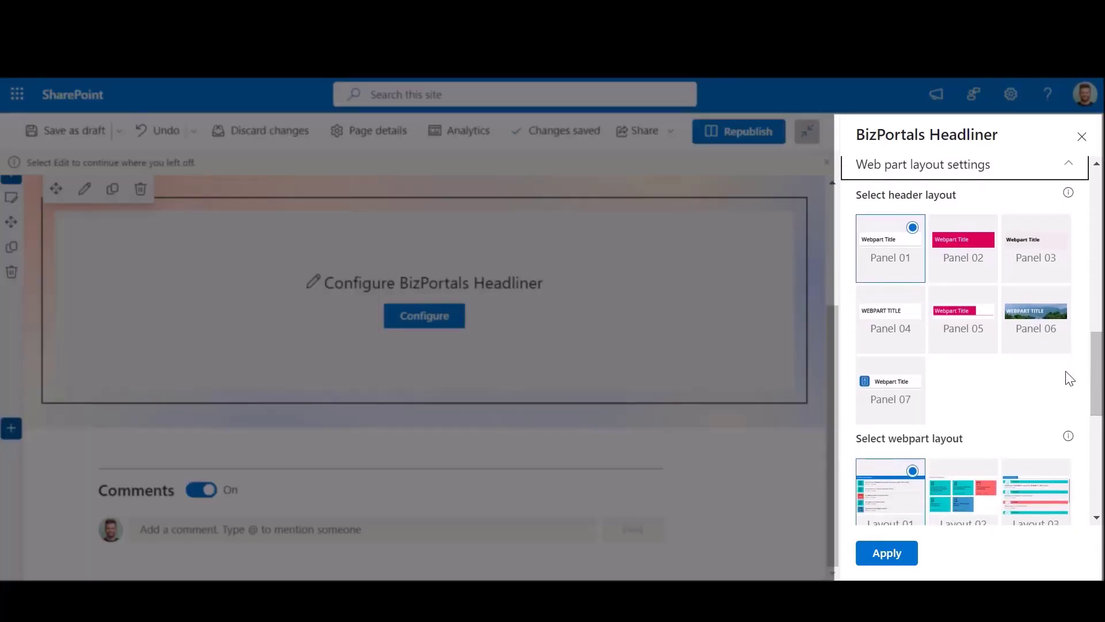
{"action": "left_click", "coordinate": [969, 329]}
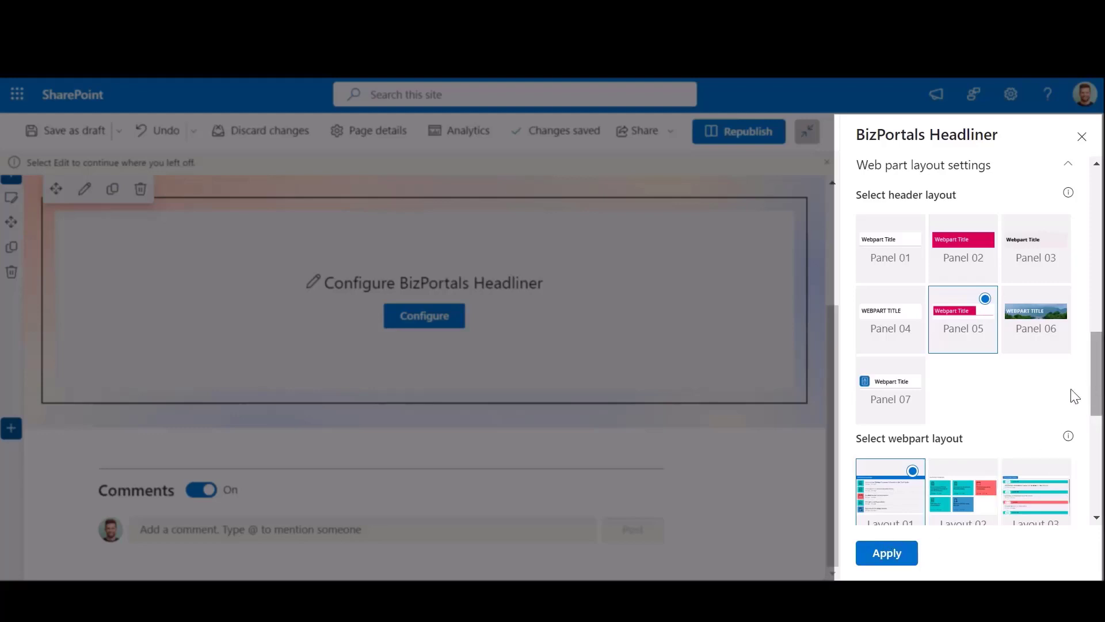
{"action": "left_click", "coordinate": [1032, 329]}
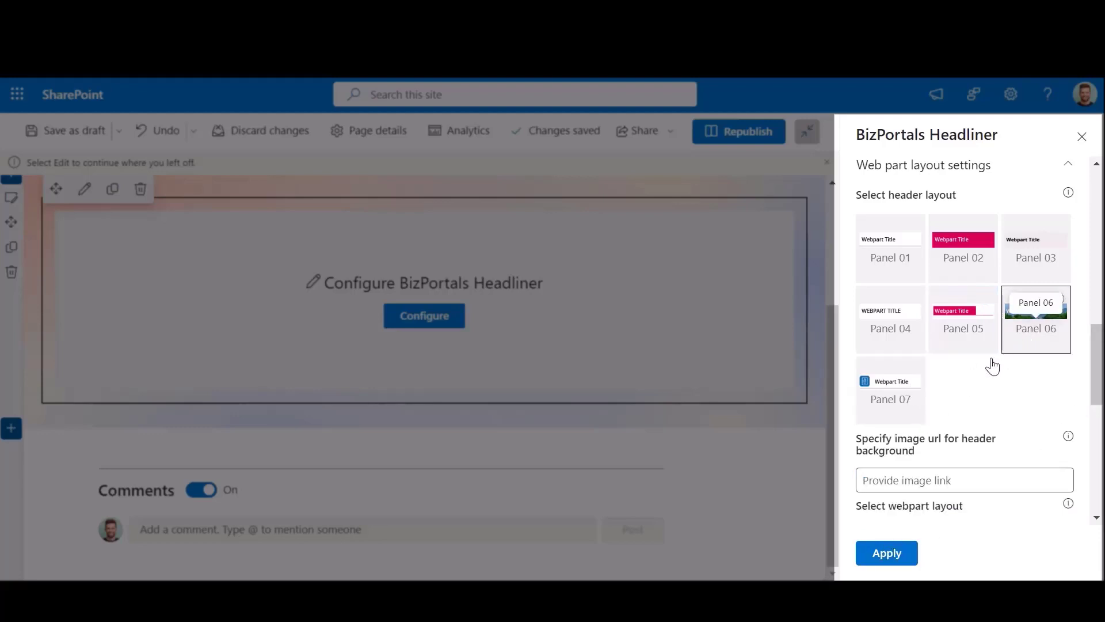
{"action": "left_click", "coordinate": [898, 402]}
- Review the panel logo options, the available web part layouts, and the height, title and theme settings
{"action": "scroll", "coordinate": [1091, 352], "scroll_direction": "down", "scroll_amount": 1}
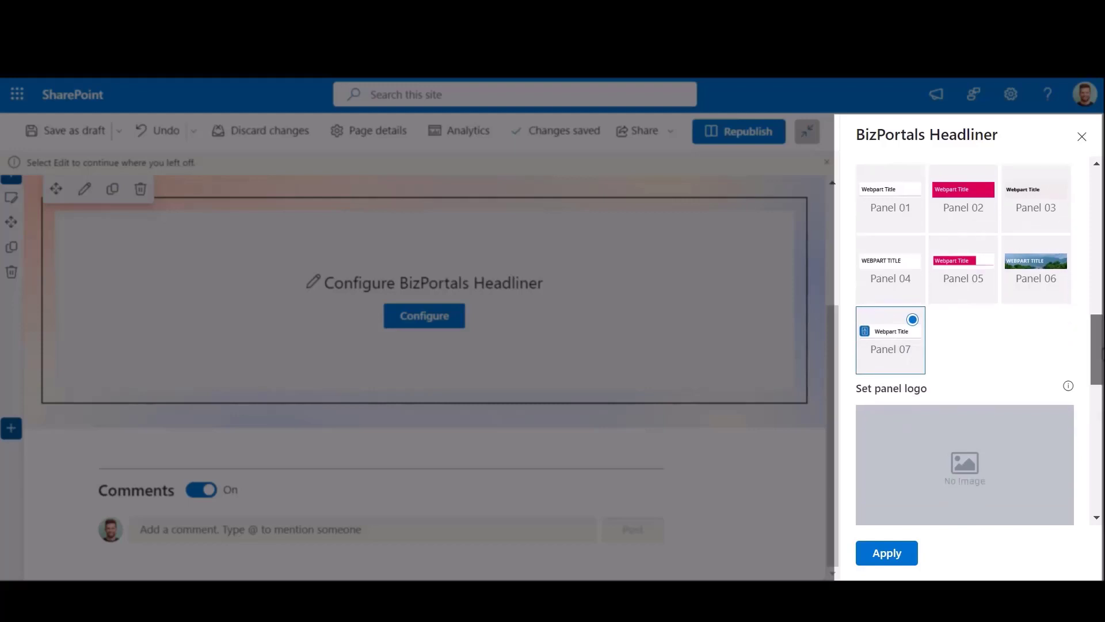
{"action": "scroll", "coordinate": [1045, 345], "scroll_direction": "down", "scroll_amount": 3}
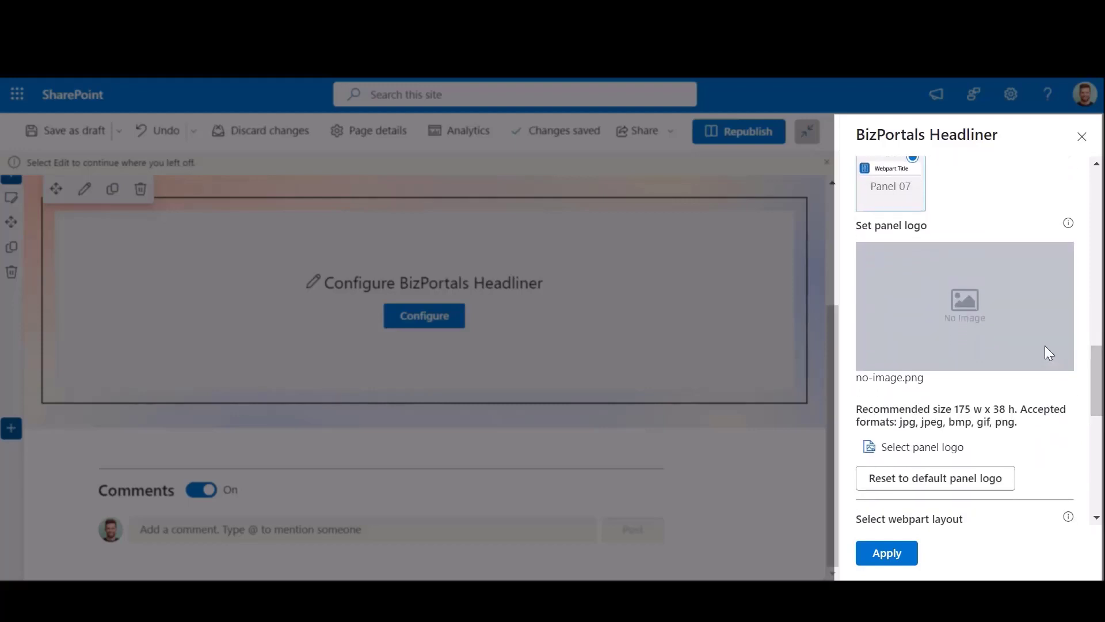
{"action": "scroll", "coordinate": [1036, 432], "scroll_direction": "down", "scroll_amount": 1}
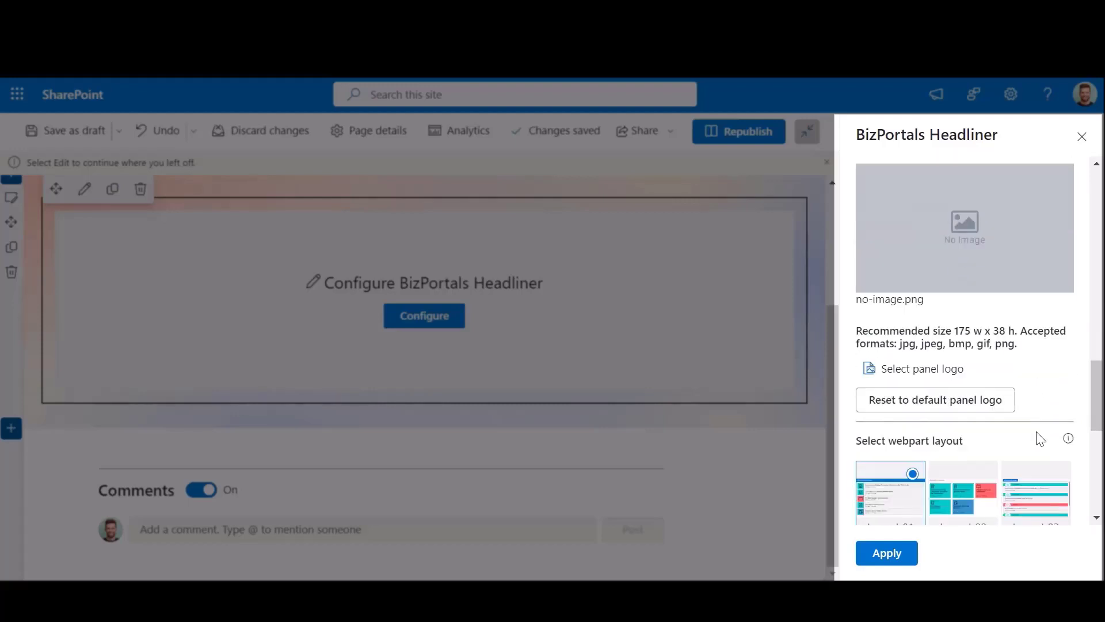
{"action": "scroll", "coordinate": [1001, 444], "scroll_direction": "down", "scroll_amount": 3}
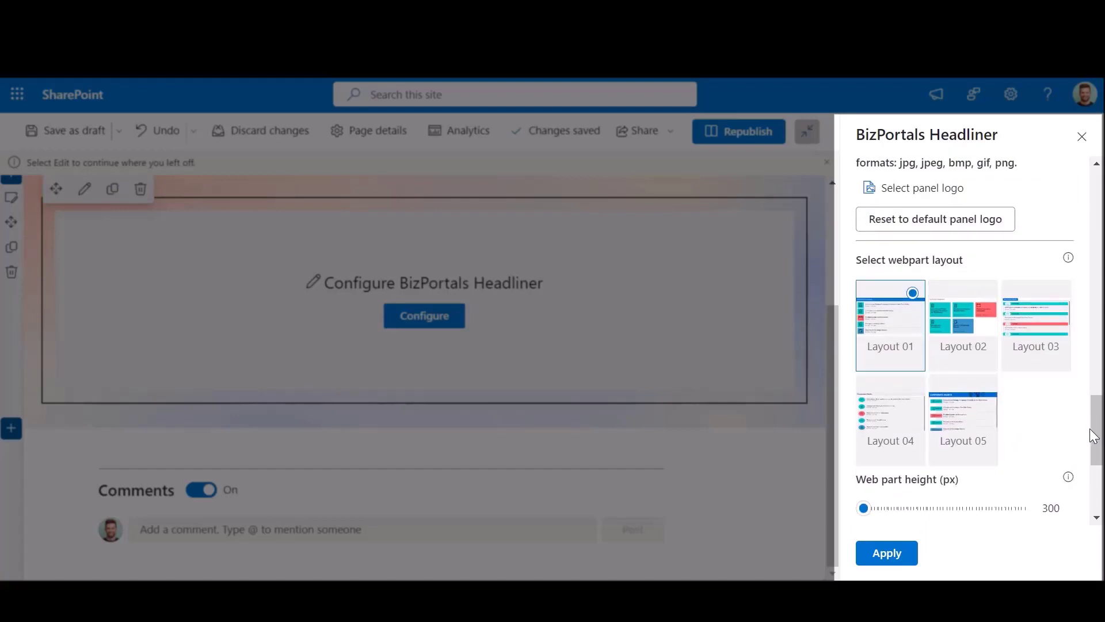
{"action": "scroll", "coordinate": [1094, 436], "scroll_direction": "down", "scroll_amount": 3}
{"action": "mouse_move", "coordinate": [864, 368]}
{"action": "left_mouse_down"}
{"action": "mouse_move", "coordinate": [905, 375]}
{"action": "mouse_move", "coordinate": [861, 381]}
{"action": "left_mouse_up"}
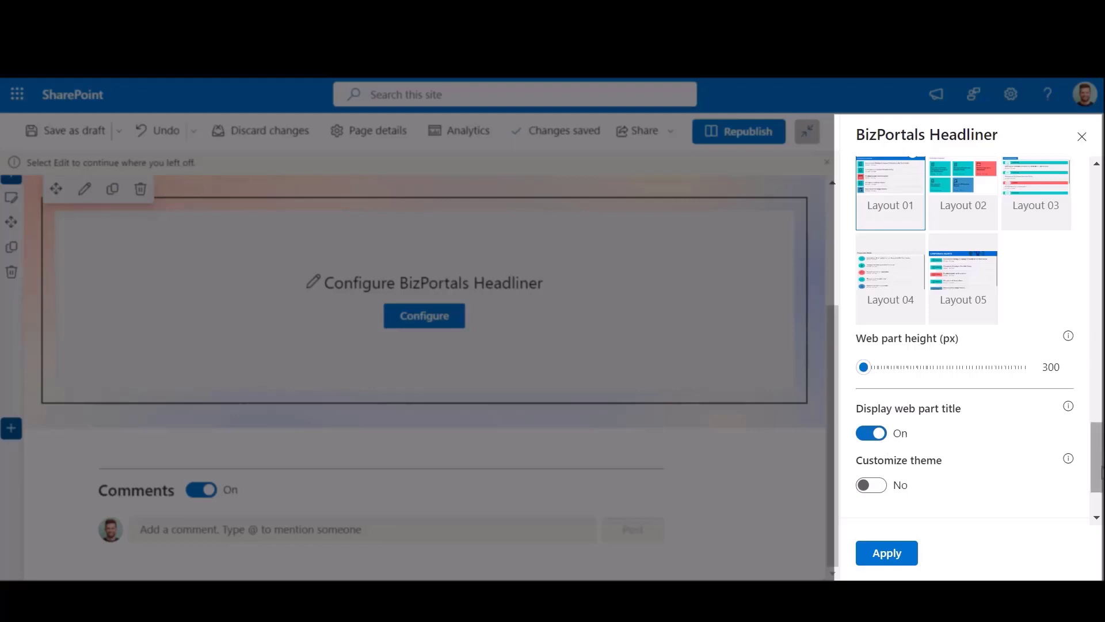
- Enable theme customization, open the theme code editor, and close it without saving any code
{"action": "scroll", "coordinate": [1101, 472], "scroll_direction": "down", "scroll_amount": 3}
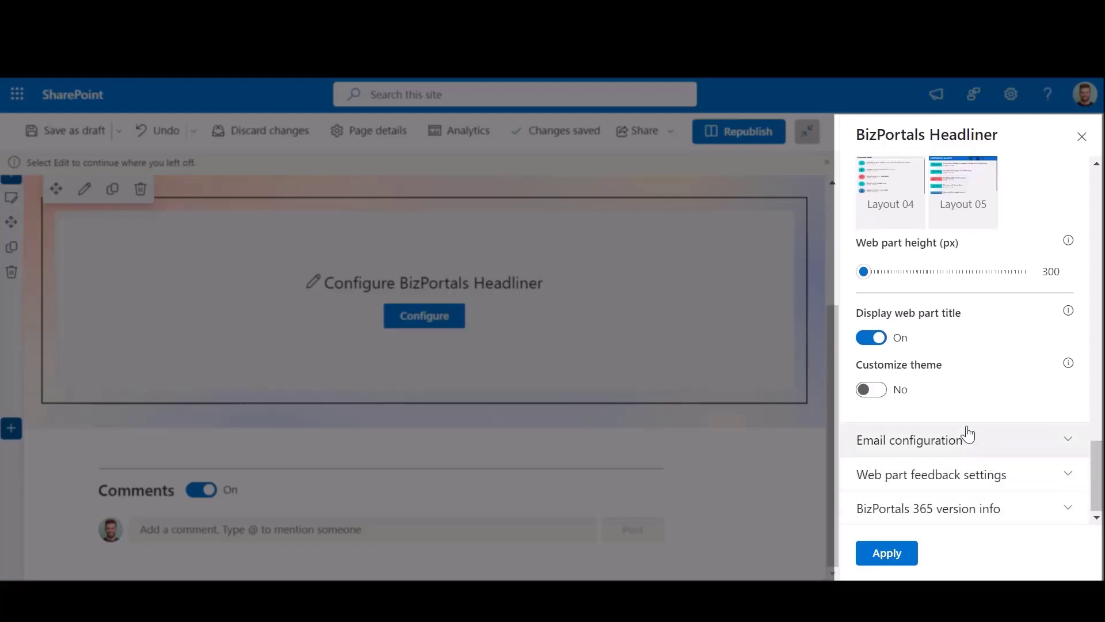
{"action": "left_click", "coordinate": [863, 394]}
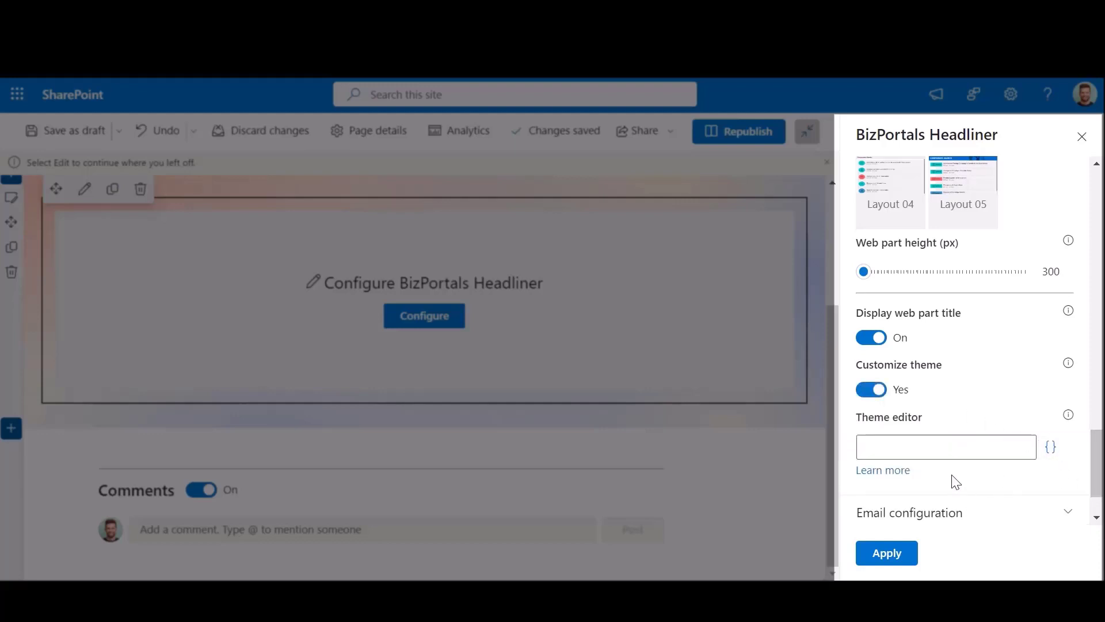
{"action": "left_click", "coordinate": [1050, 447]}
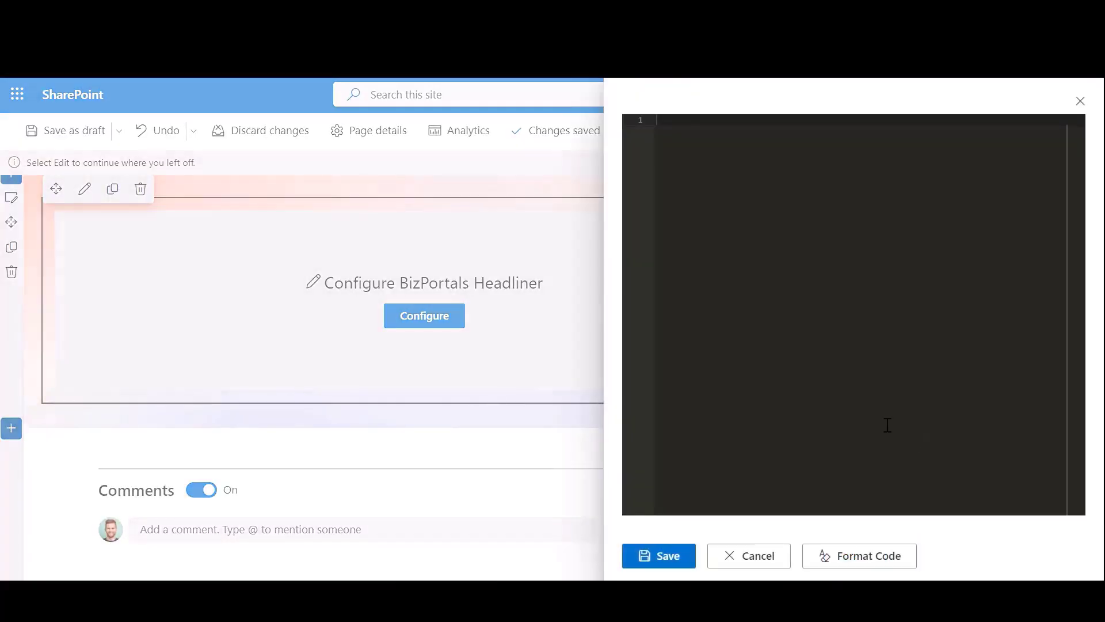
{"action": "left_click", "coordinate": [733, 558]}
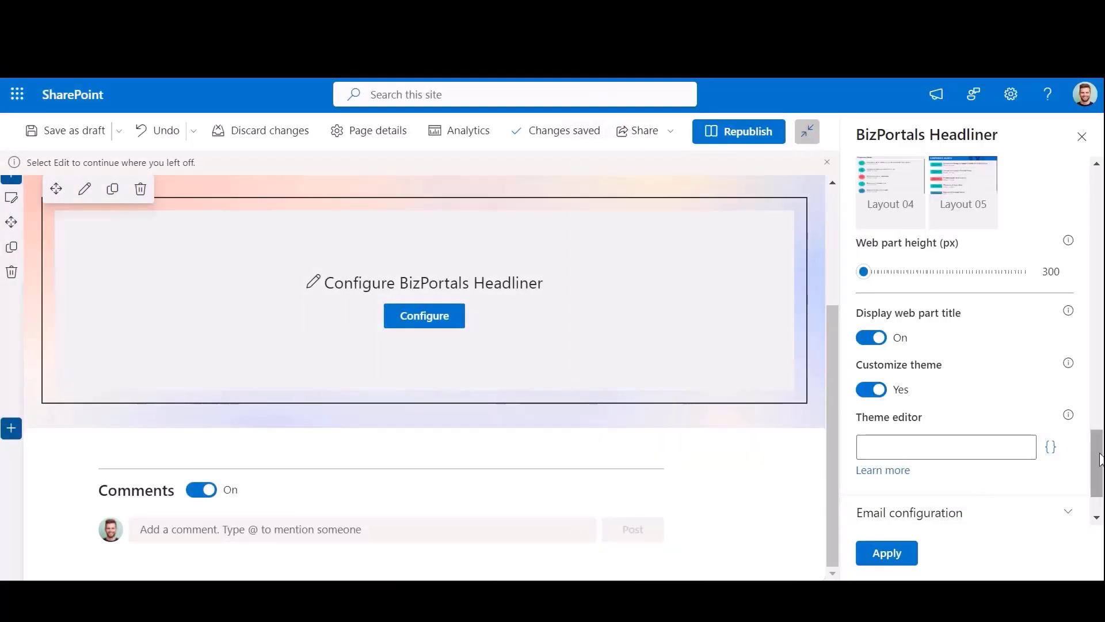
- Expand the email configuration and turn on sending emails as text
{"action": "scroll", "coordinate": [1098, 461], "scroll_direction": "down", "scroll_amount": 2}
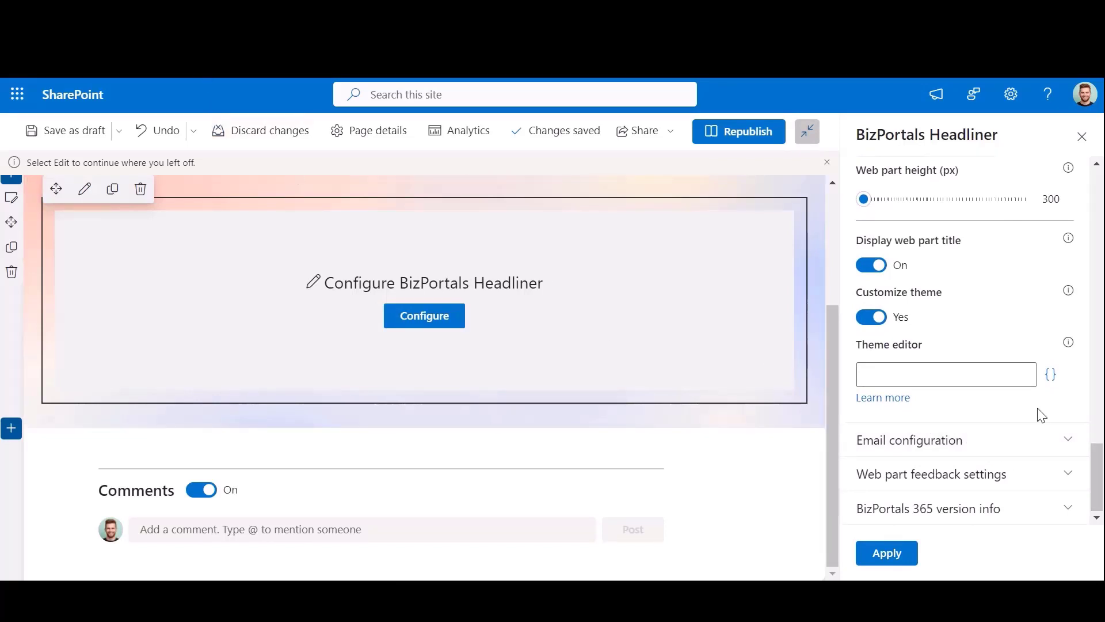
{"action": "left_click", "coordinate": [1011, 438]}
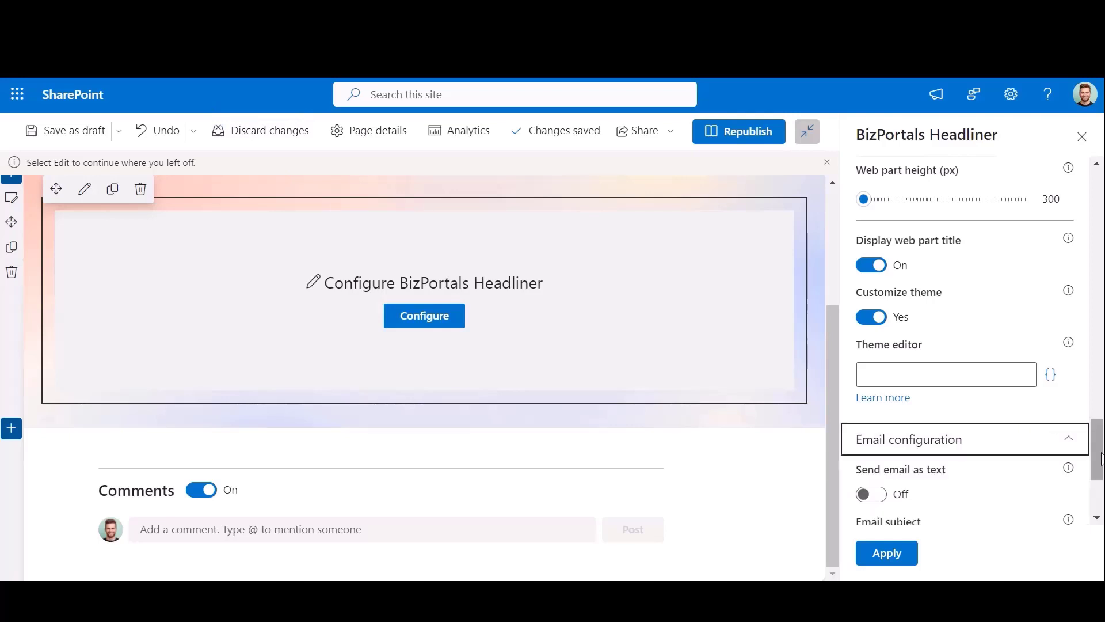
{"action": "left_click_drag", "start_coordinate": [1101, 458], "coordinate": [1099, 498]}
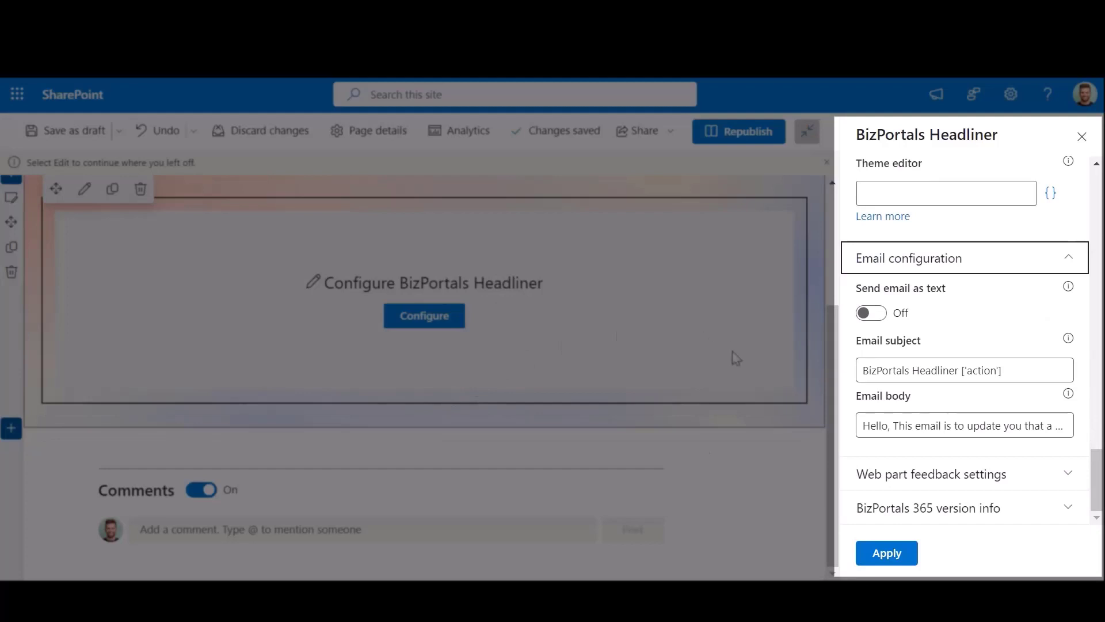
{"action": "left_click", "coordinate": [868, 313]}
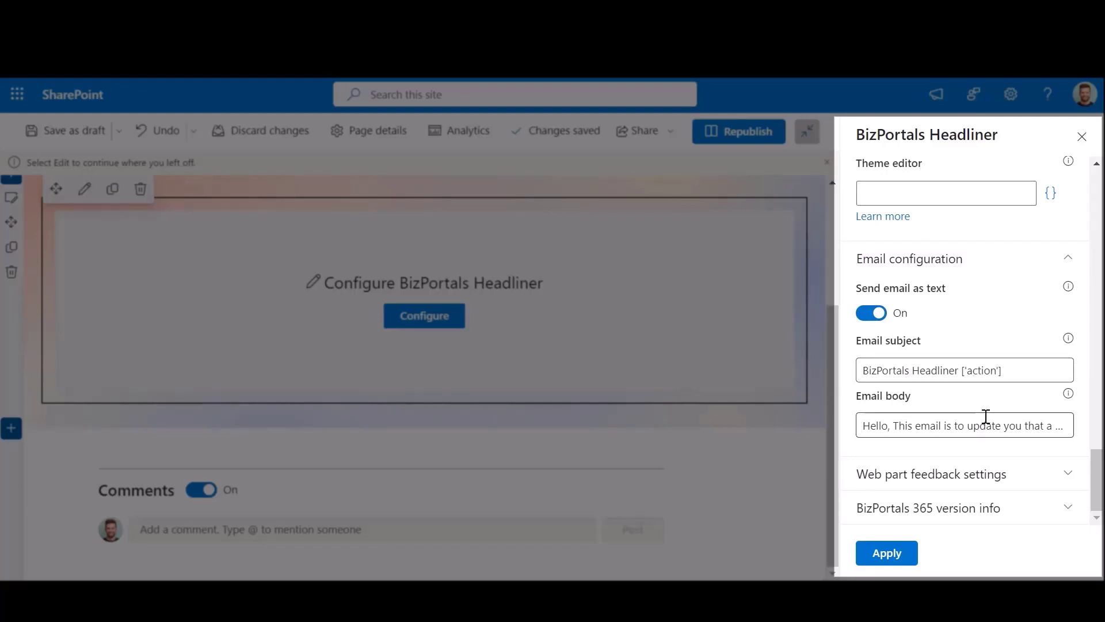
- Review the web part feedback settings and apply the Headliner web part configuration
{"action": "left_click", "coordinate": [977, 473]}
{"action": "scroll", "coordinate": [1096, 500], "scroll_direction": "down", "scroll_amount": 2}
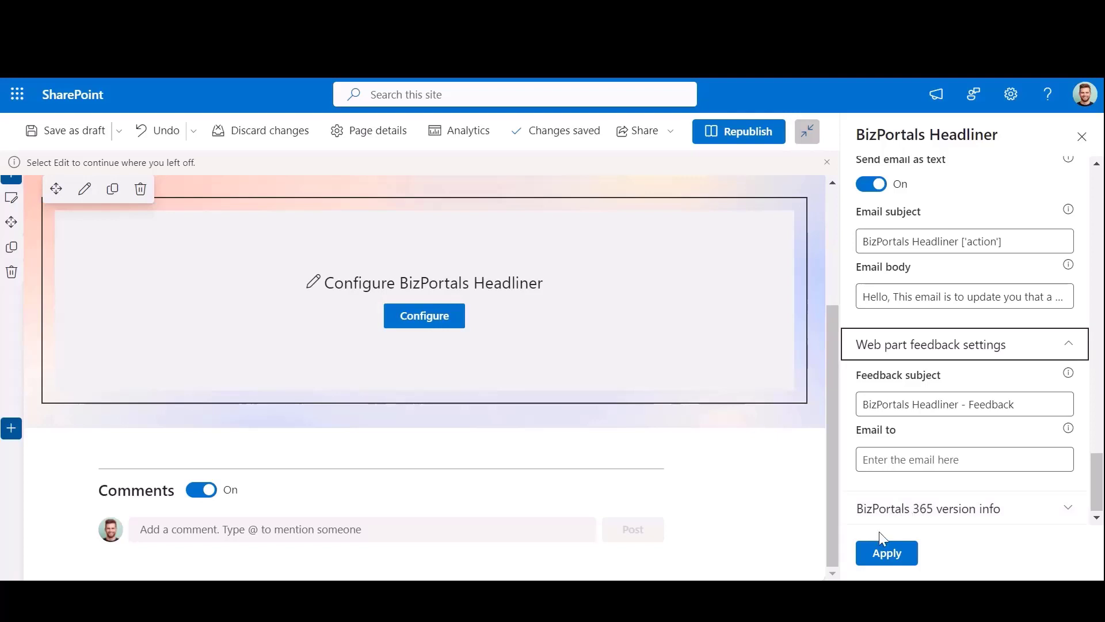
{"action": "left_click", "coordinate": [883, 556]}
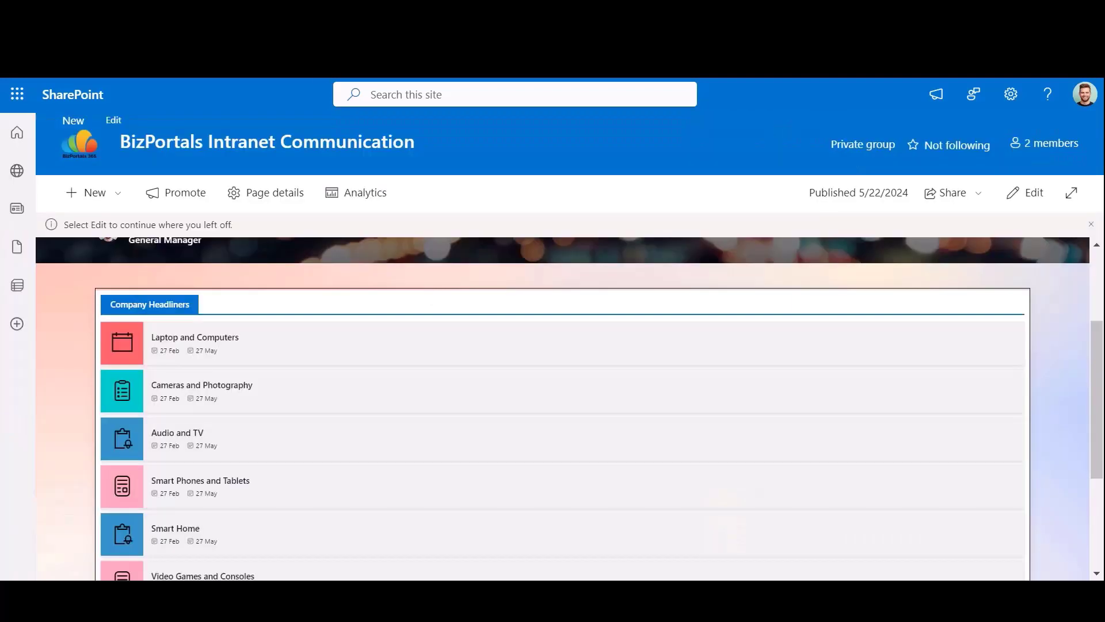
- Open the management list for the company headliners from the web part and start a new headliner
{"action": "mouse_move", "coordinate": [704, 348]}
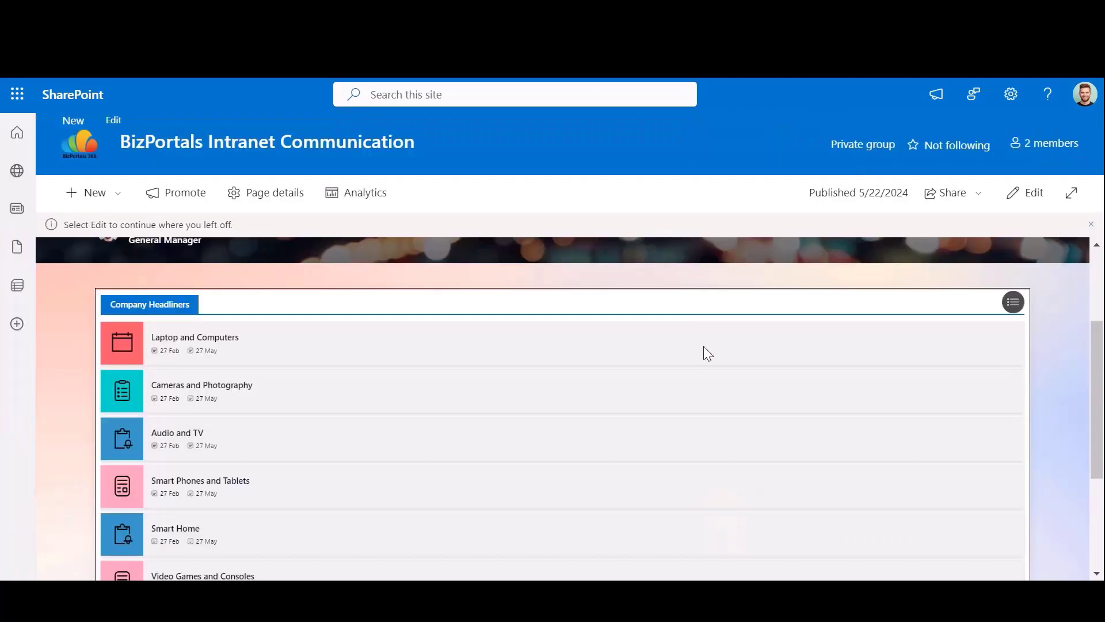
{"action": "left_click", "coordinate": [1014, 303]}
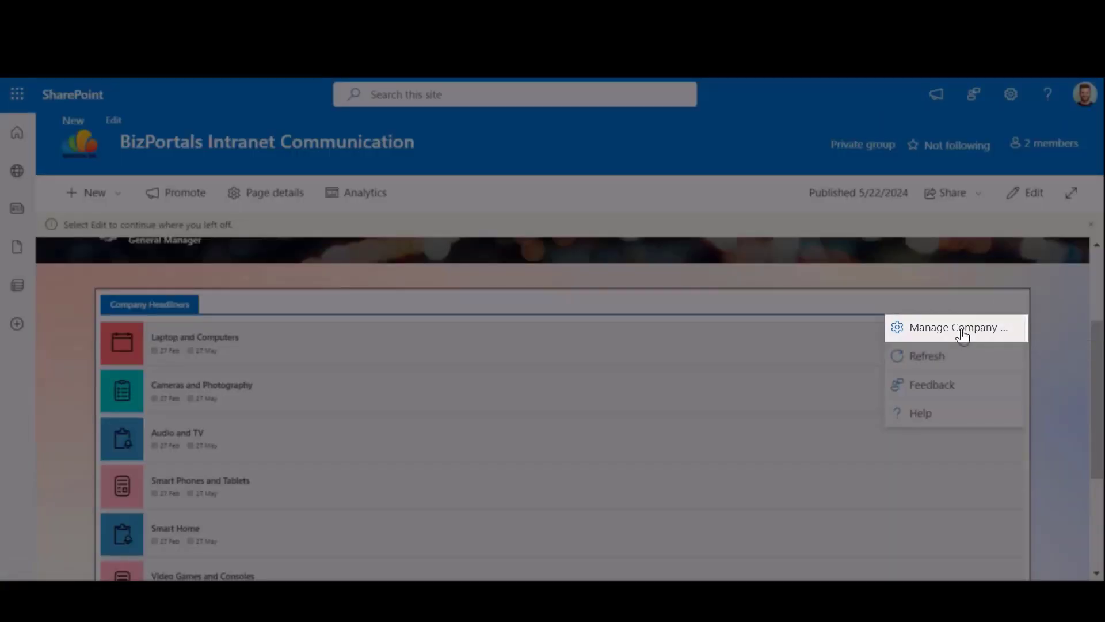
{"action": "left_click", "coordinate": [962, 333]}
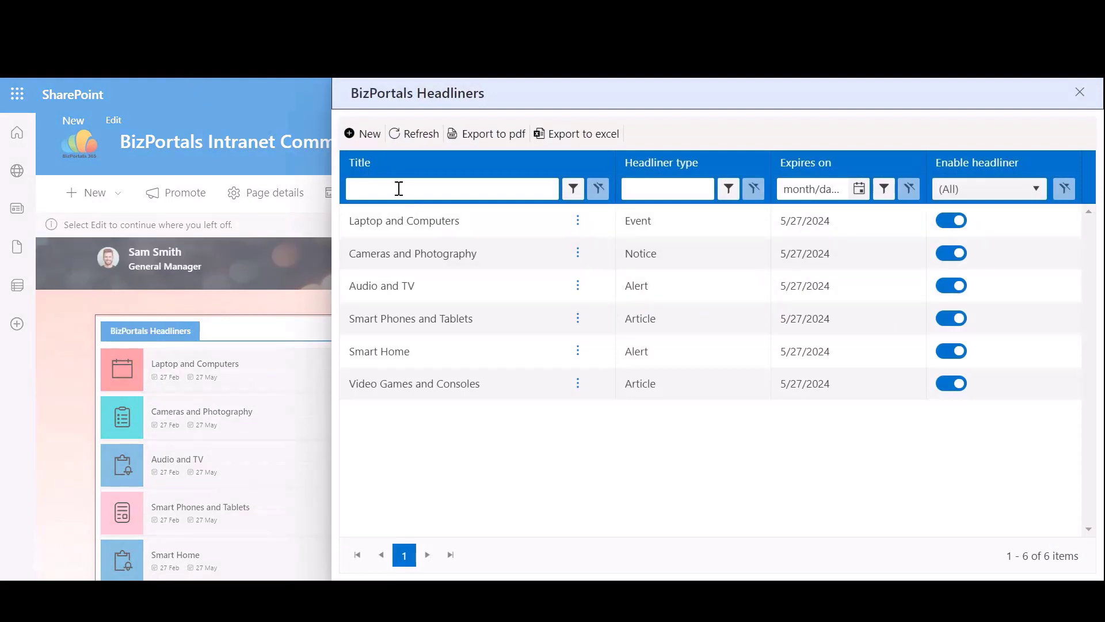
{"action": "left_click", "coordinate": [352, 145]}
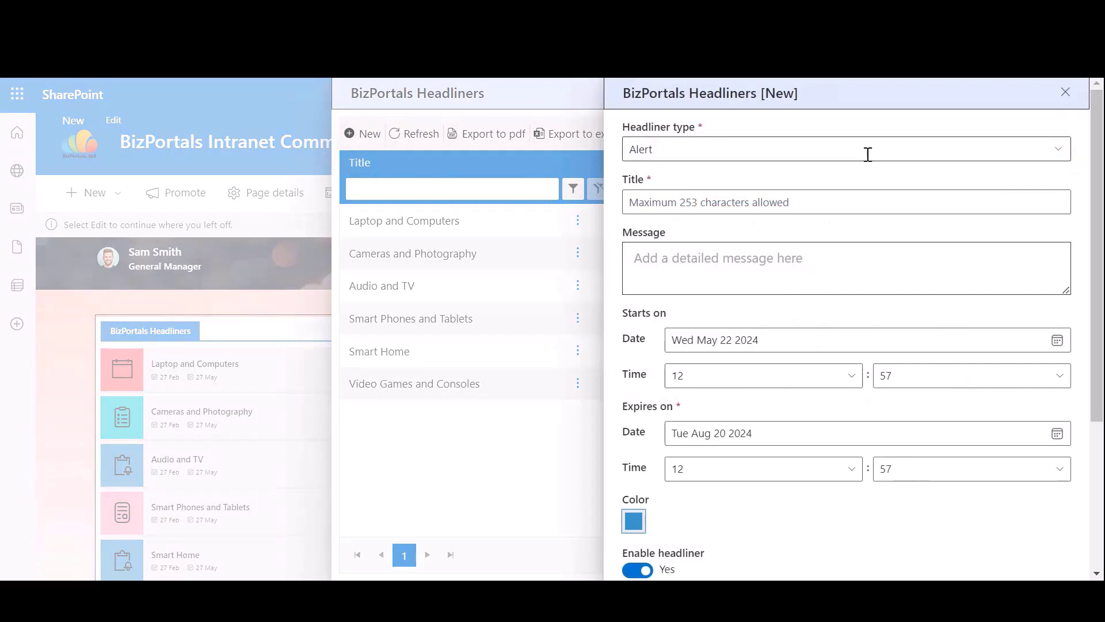
- Set the new headliner's type to Alert
{"action": "left_click", "coordinate": [829, 151]}
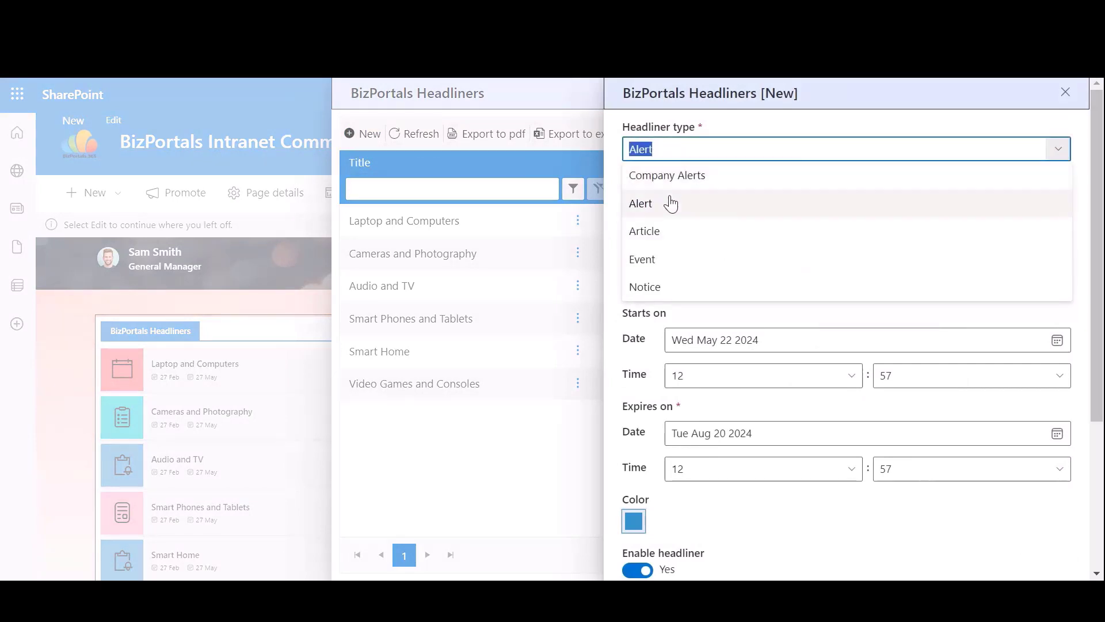
{"action": "left_click", "coordinate": [650, 214]}
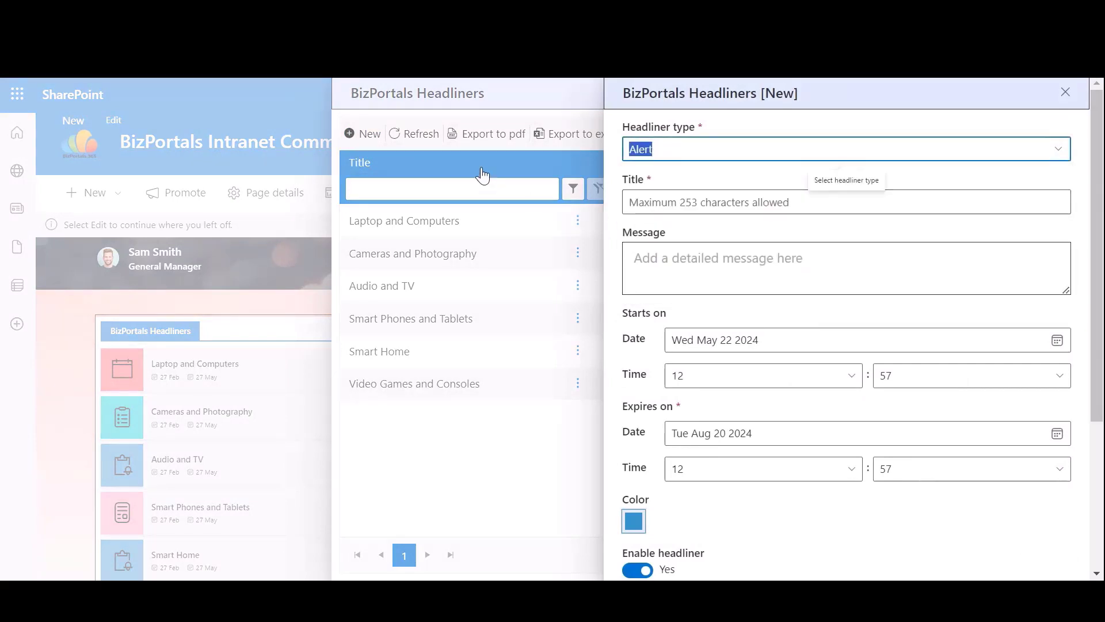
{"action": "left_click", "coordinate": [708, 184]}
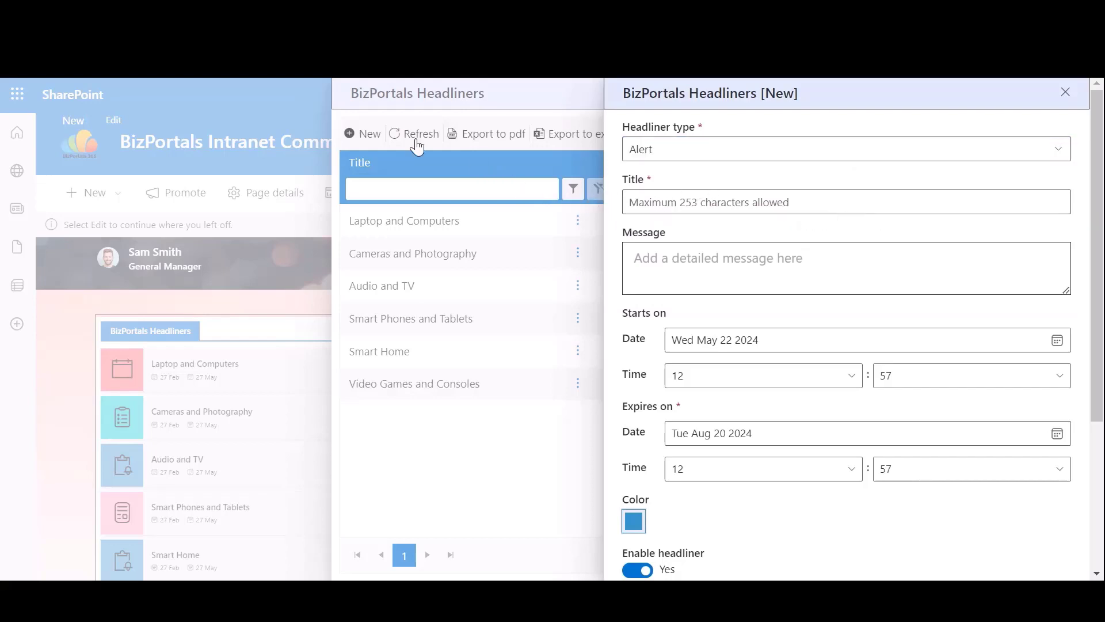
- Title the headliner "Celebrating Our 10th Anniversary!" and enter a message celebrating a decade of innovation, growth, and success and thanking the team and partners
{"action": "left_click", "coordinate": [686, 203]}
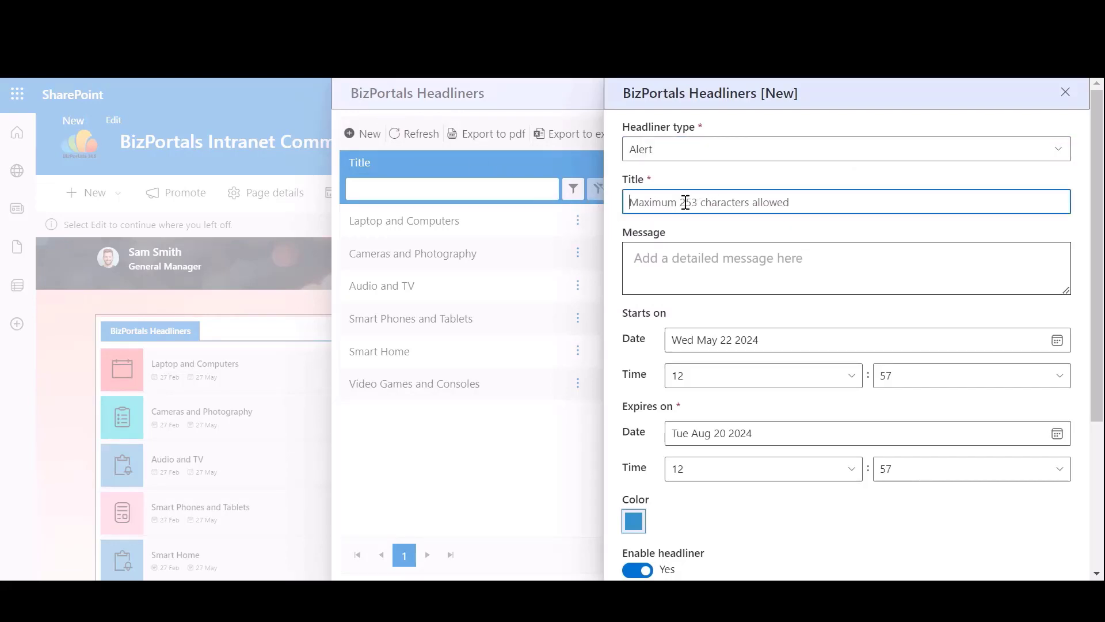
{"action": "type", "text": "Celebrating Our 10th Anniversary!"}
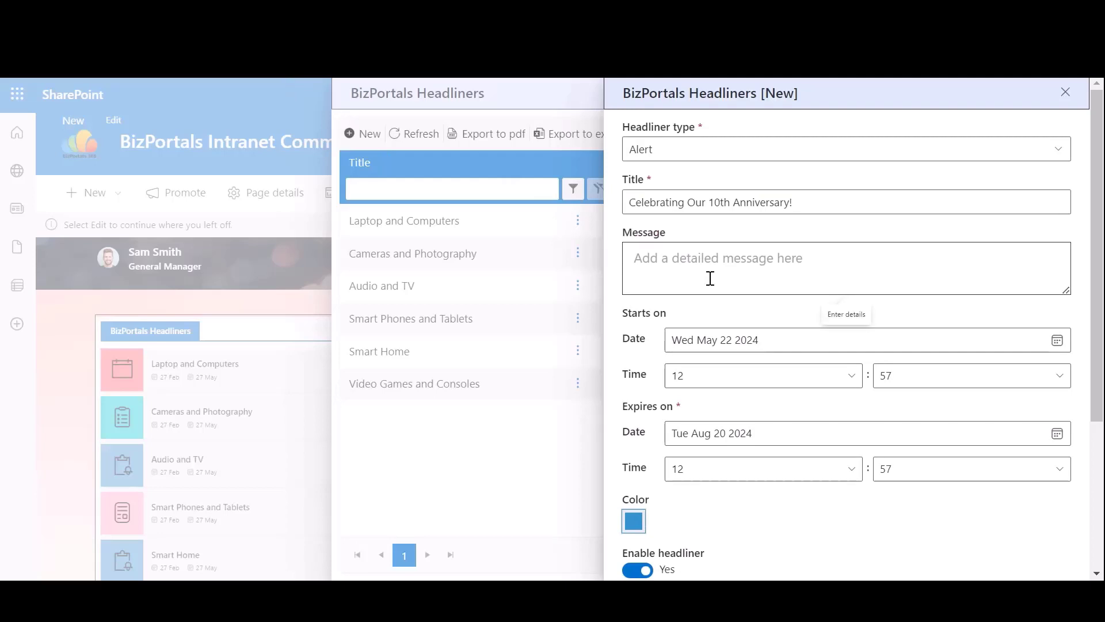
{"action": "left_click", "coordinate": [670, 267]}
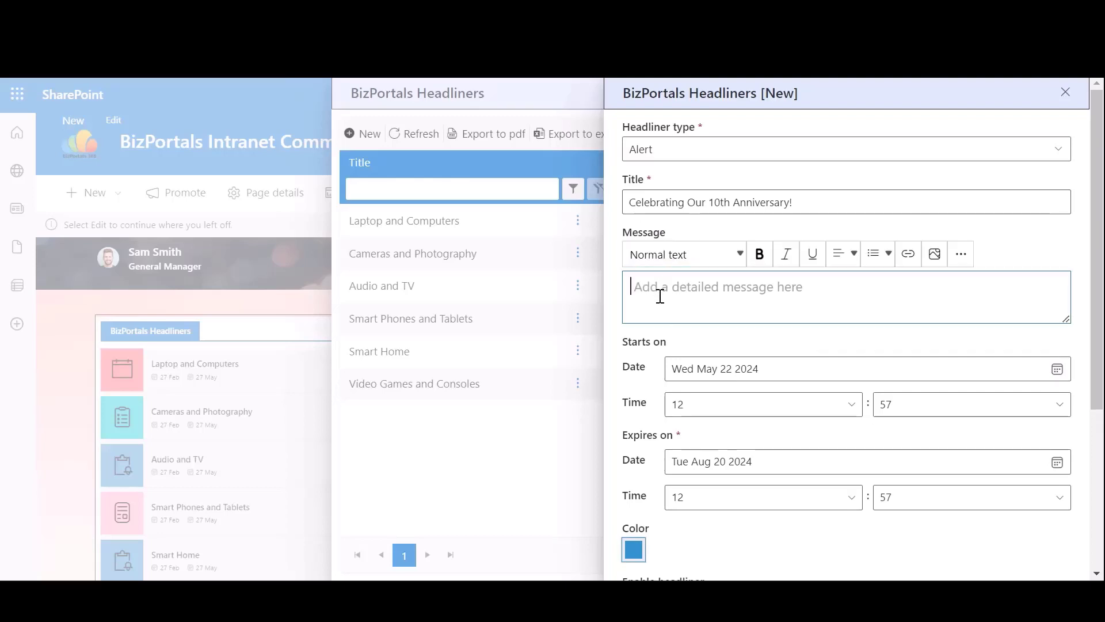
{"action": "type", "text": "We're thrilled to celebrate a decade of innovation, growth, and success! Thank you to our dedicated team and valued partners for making this milestone possible. Here's to many more years of achievements together!"}
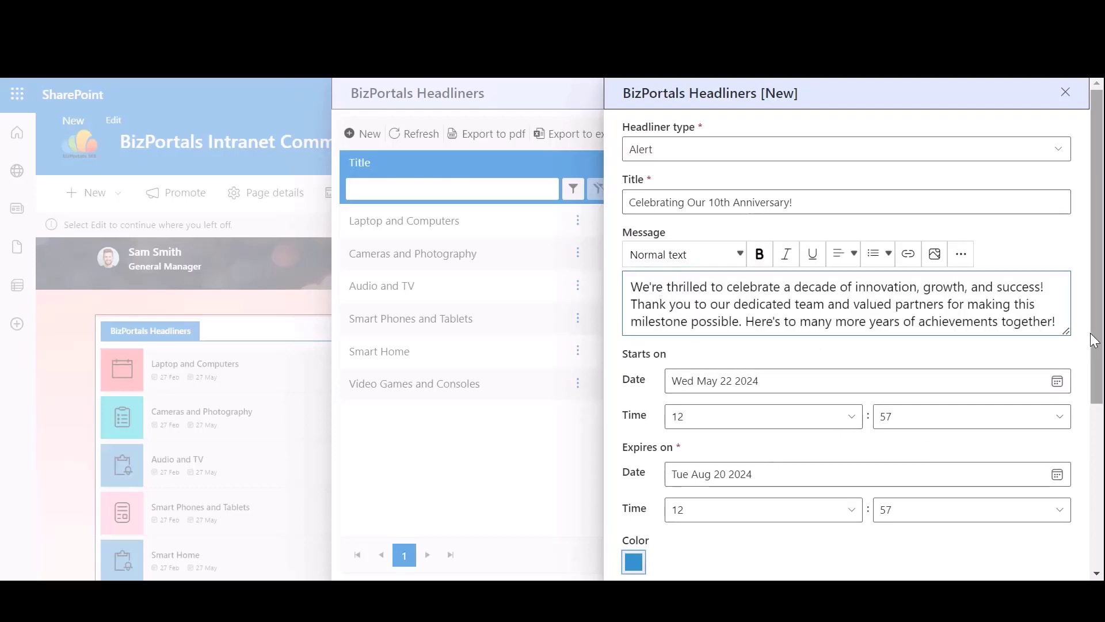
- Set the headliner's start date to May 22, 2024
{"action": "left_click_drag", "start_coordinate": [1091, 334], "coordinate": [1082, 375]}
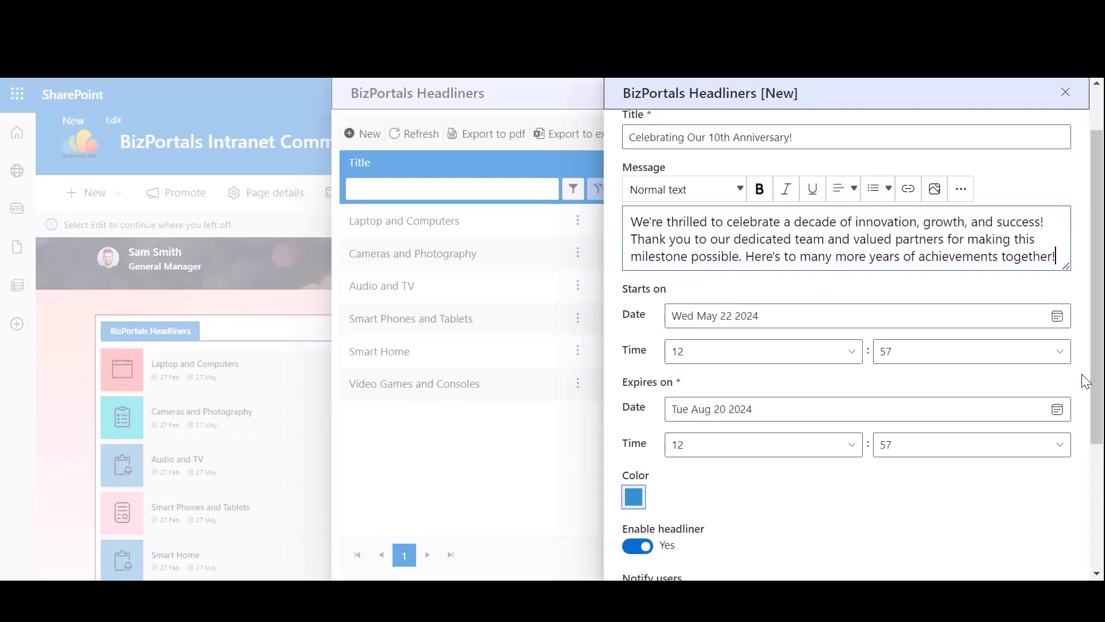
{"action": "left_click", "coordinate": [1058, 317]}
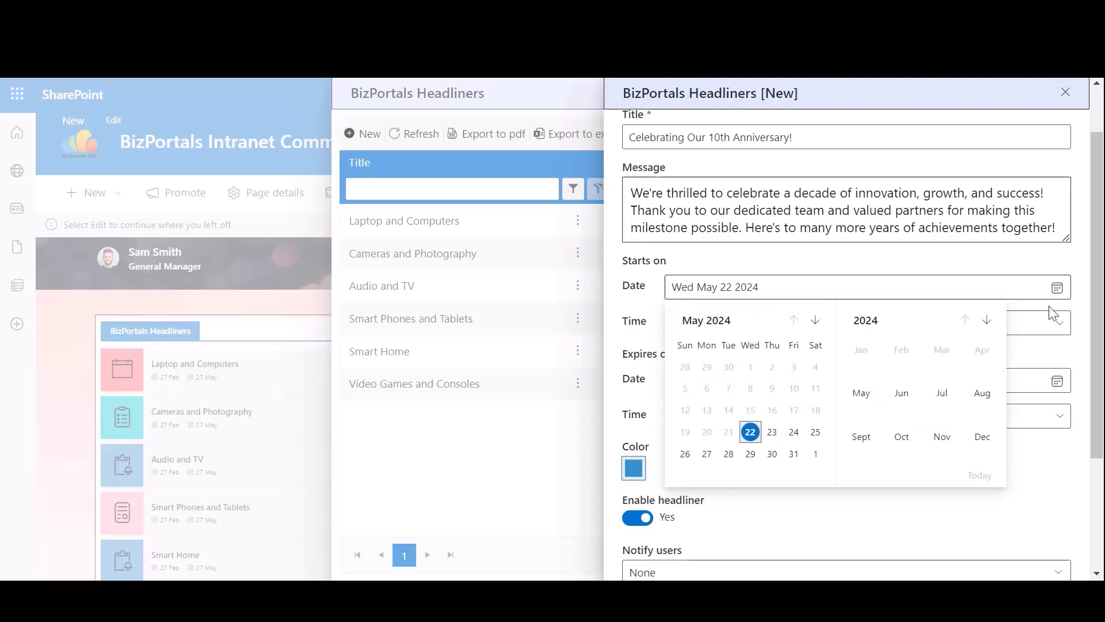
{"action": "left_click", "coordinate": [751, 433]}
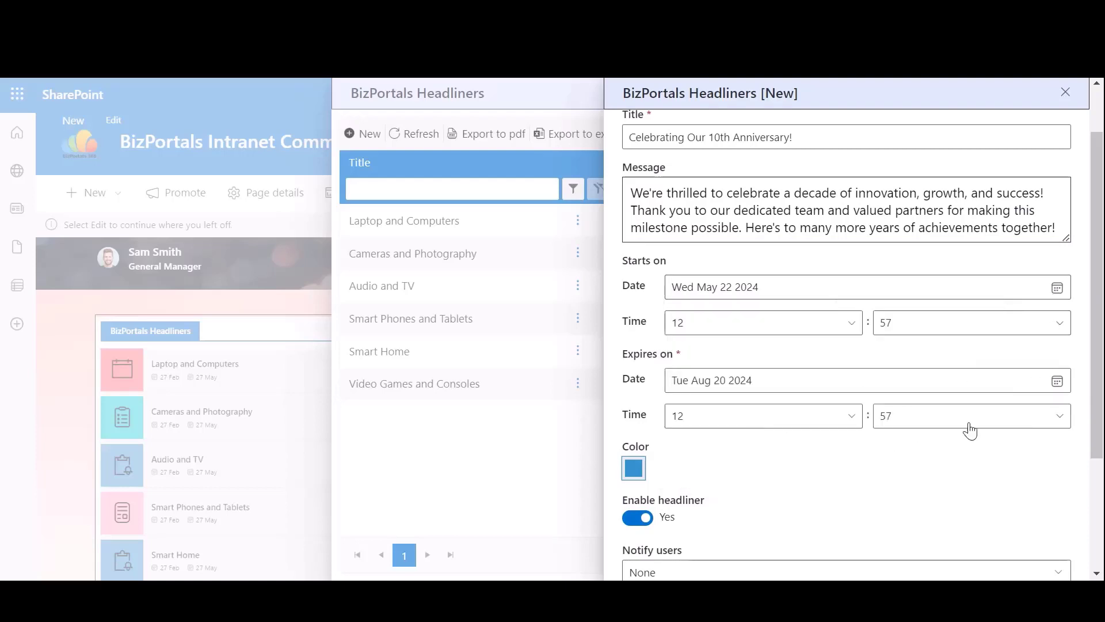
- Look over the calendar for the expiry date and the color picker for the headliner
{"action": "left_click", "coordinate": [1057, 383]}
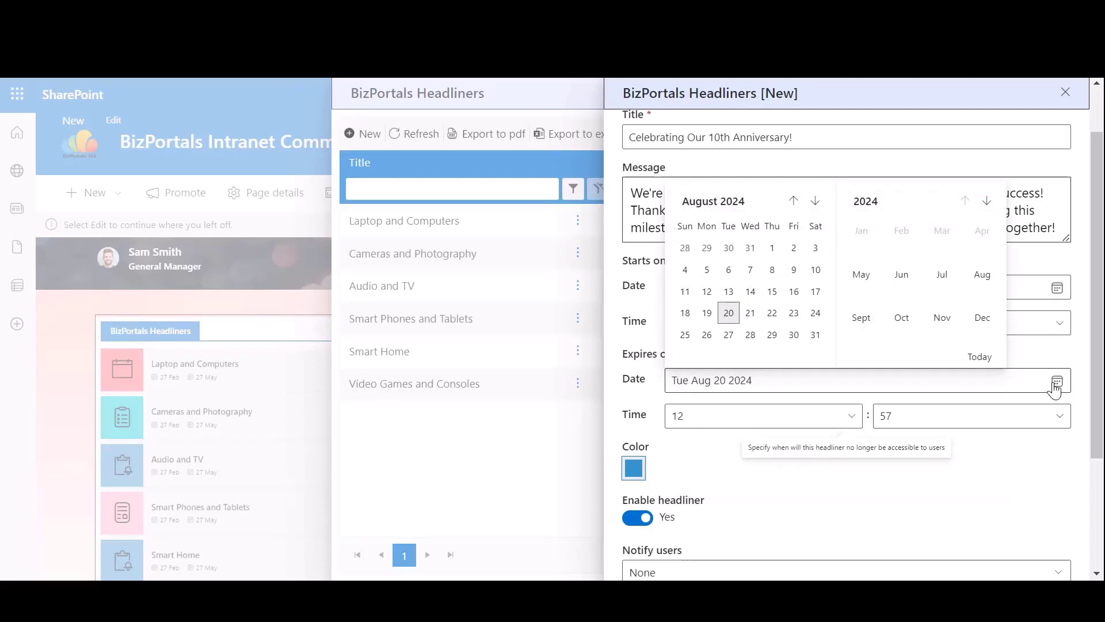
{"action": "left_click", "coordinate": [947, 502]}
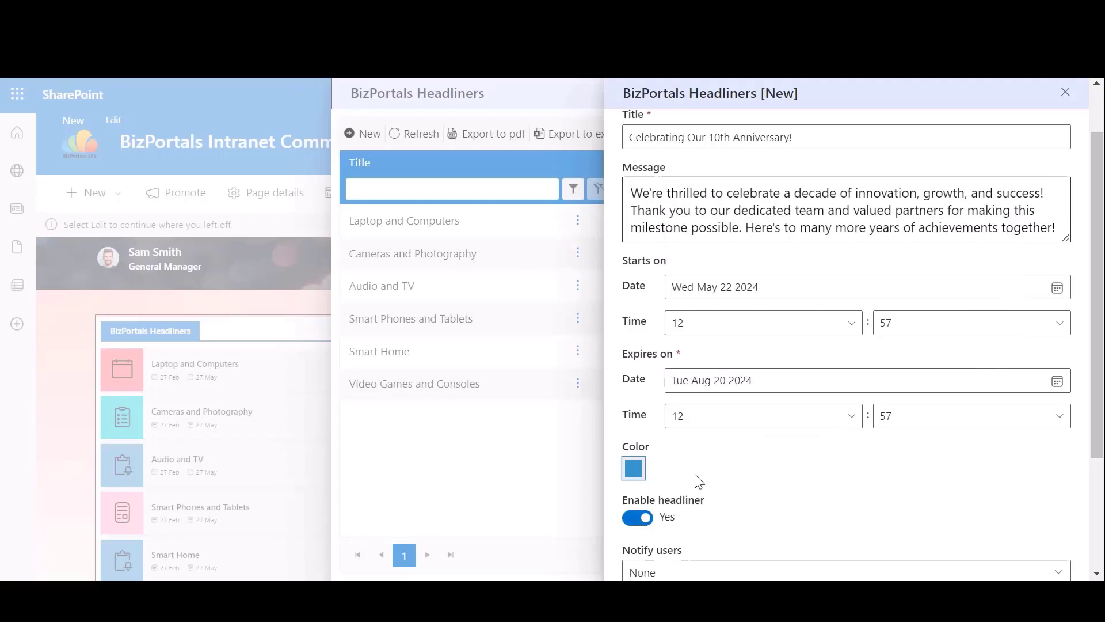
{"action": "left_click", "coordinate": [635, 472]}
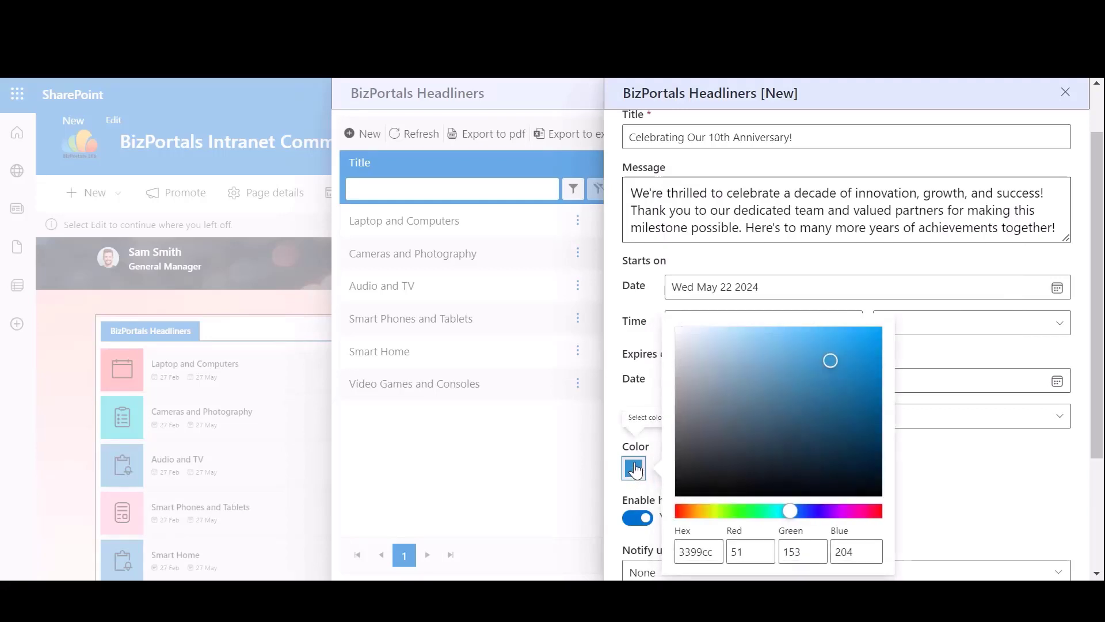
- Set the headliner to notify all employees
{"action": "left_click_drag", "start_coordinate": [1102, 375], "coordinate": [1093, 464]}
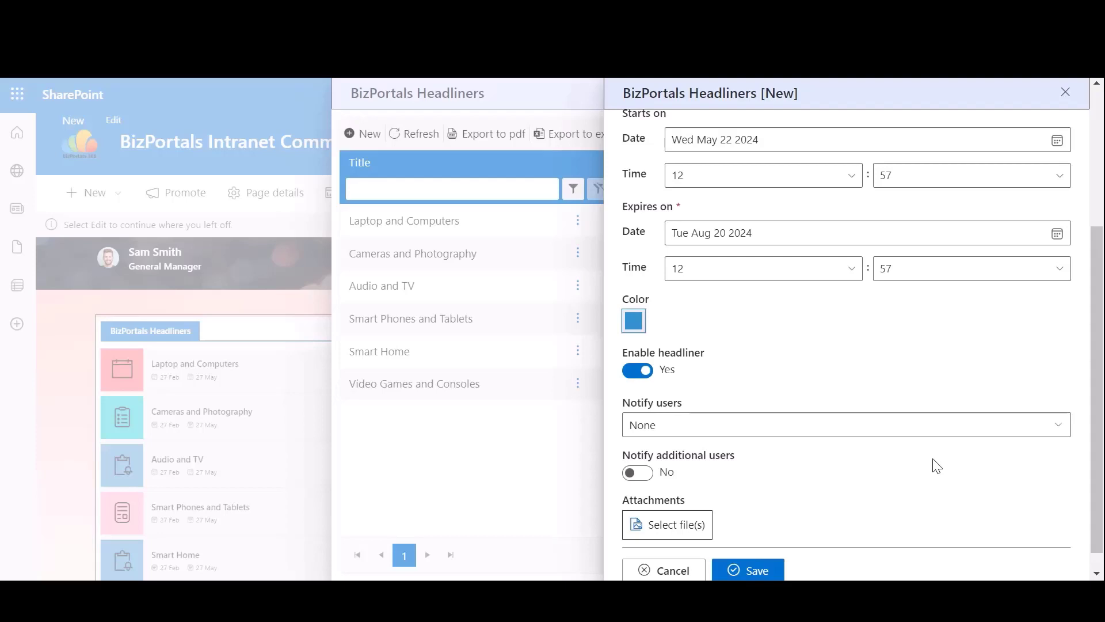
{"action": "left_click", "coordinate": [945, 424]}
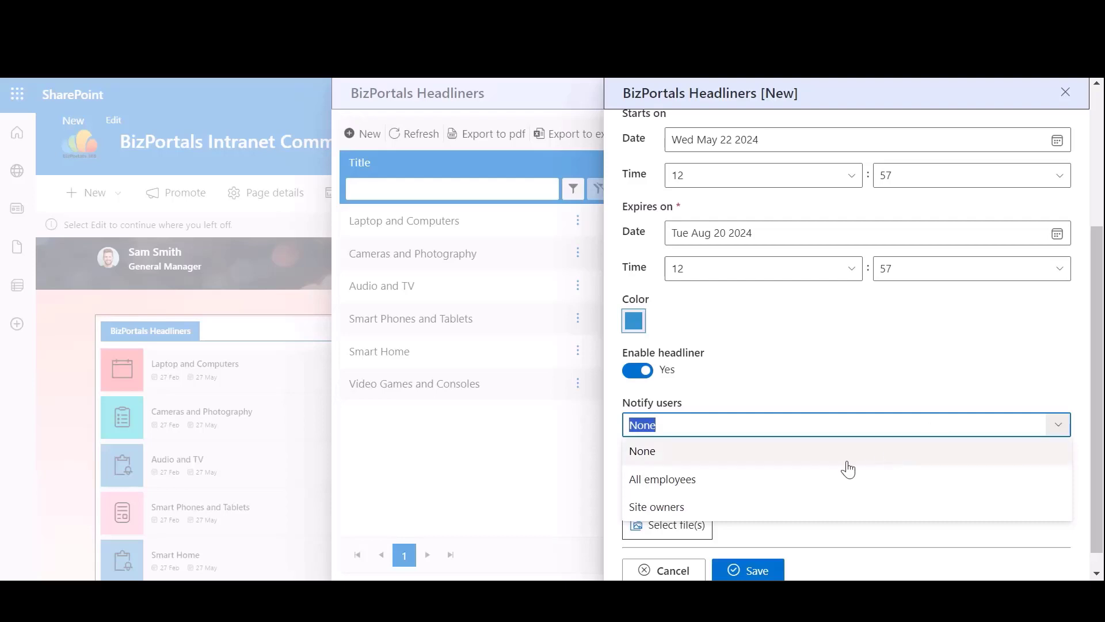
{"action": "left_click", "coordinate": [771, 483]}
{"action": "left_click", "coordinate": [800, 435]}
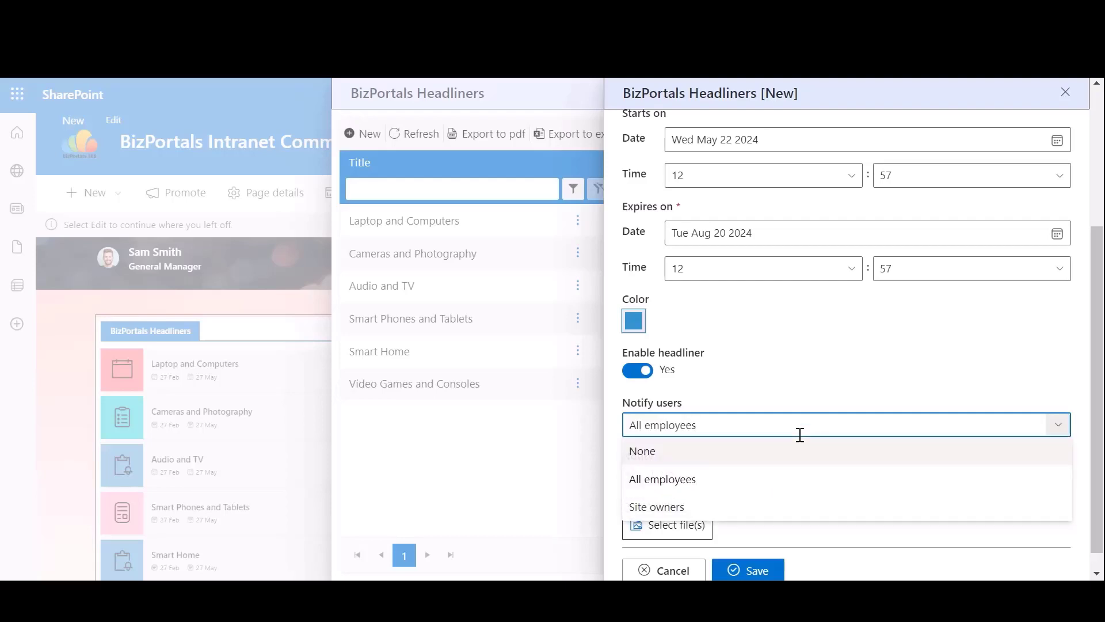
{"action": "left_click", "coordinate": [827, 409]}
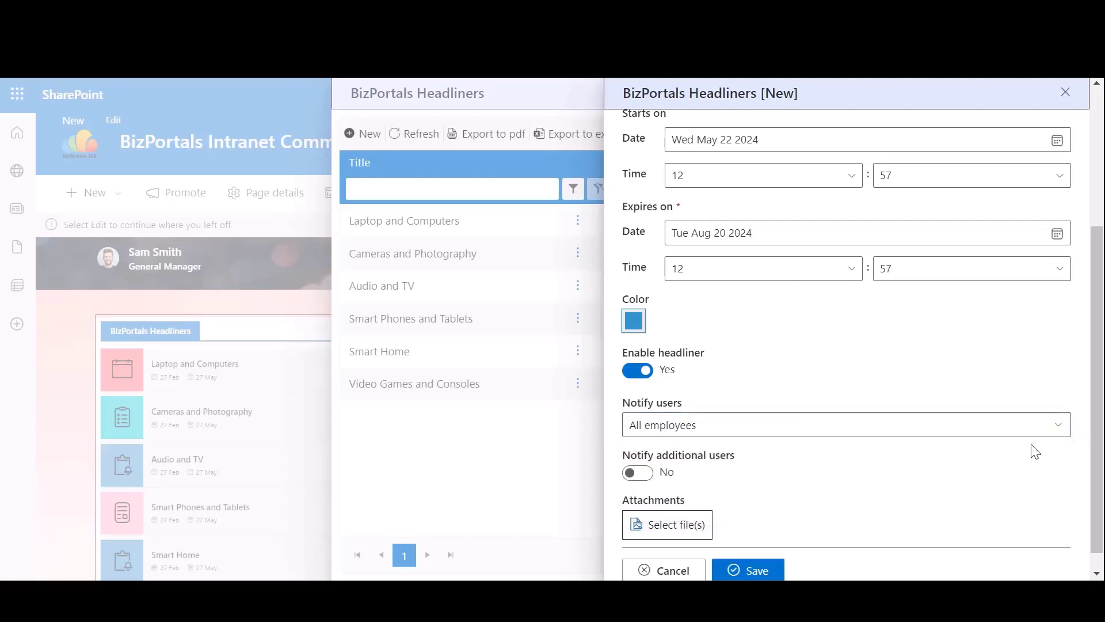
- Check the attachment upload dialog without adding a file and save the new headliner
{"action": "scroll", "coordinate": [822, 535], "scroll_direction": "down", "scroll_amount": 1}
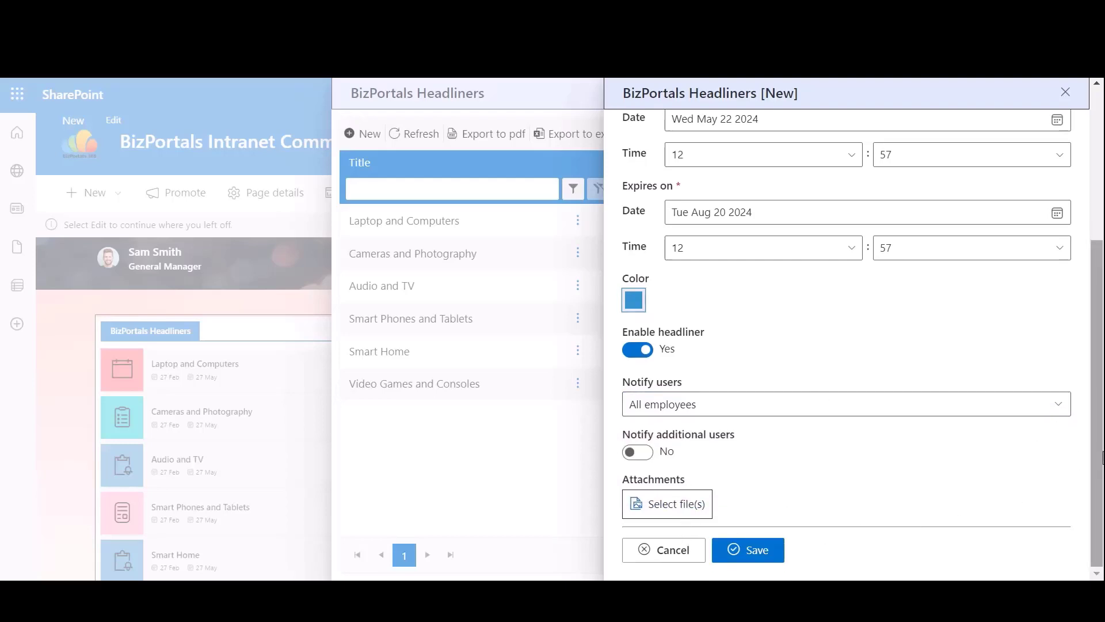
{"action": "left_click", "coordinate": [659, 517]}
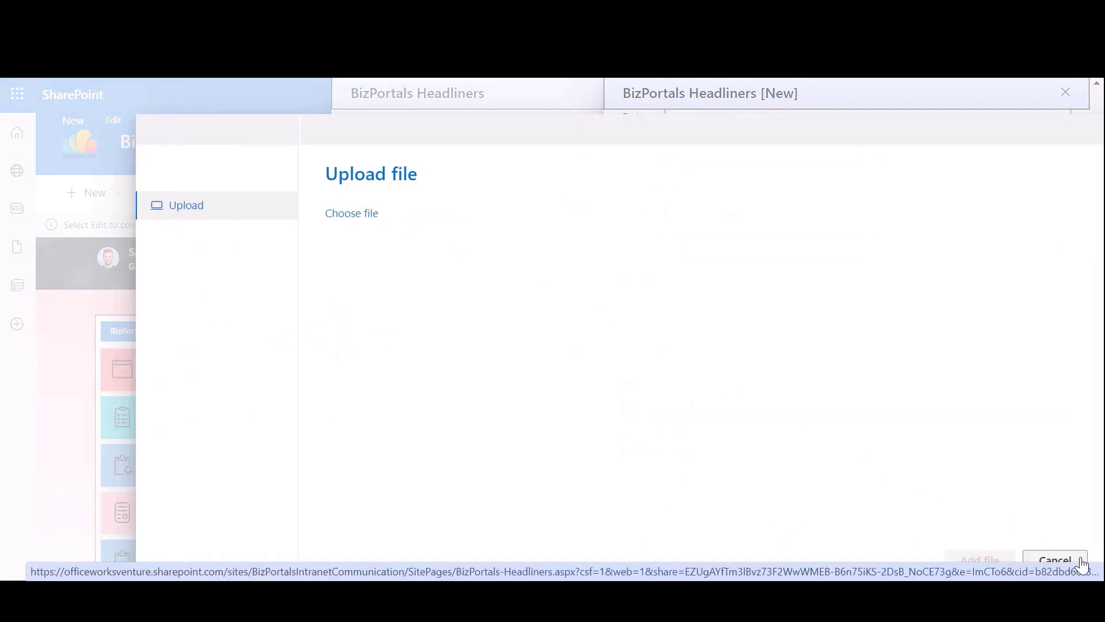
{"action": "left_click", "coordinate": [1055, 559]}
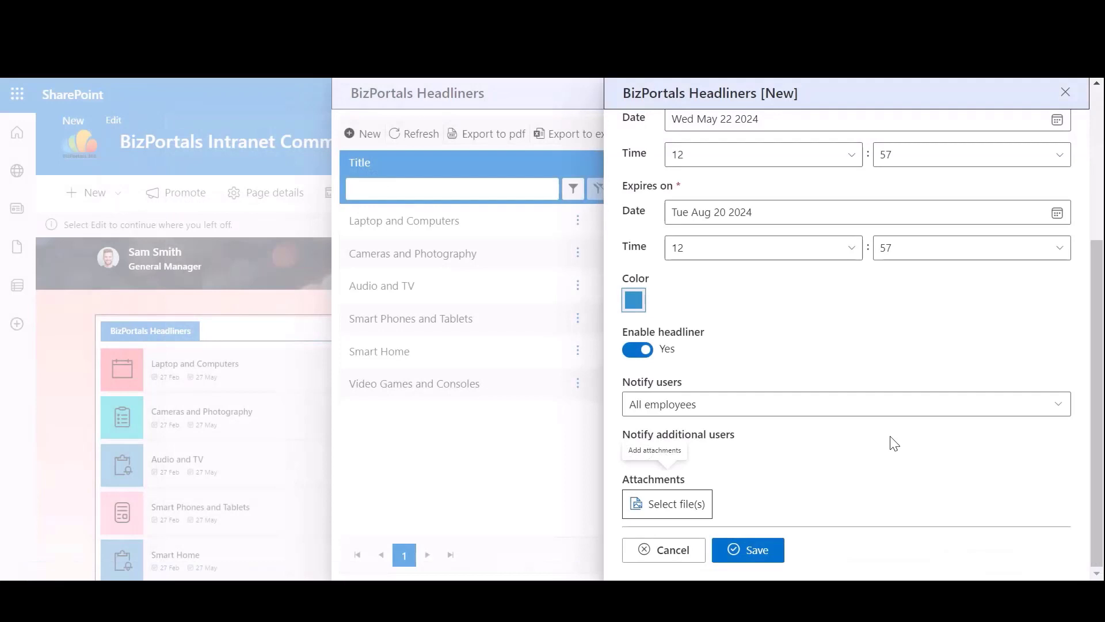
{"action": "left_click", "coordinate": [756, 551]}
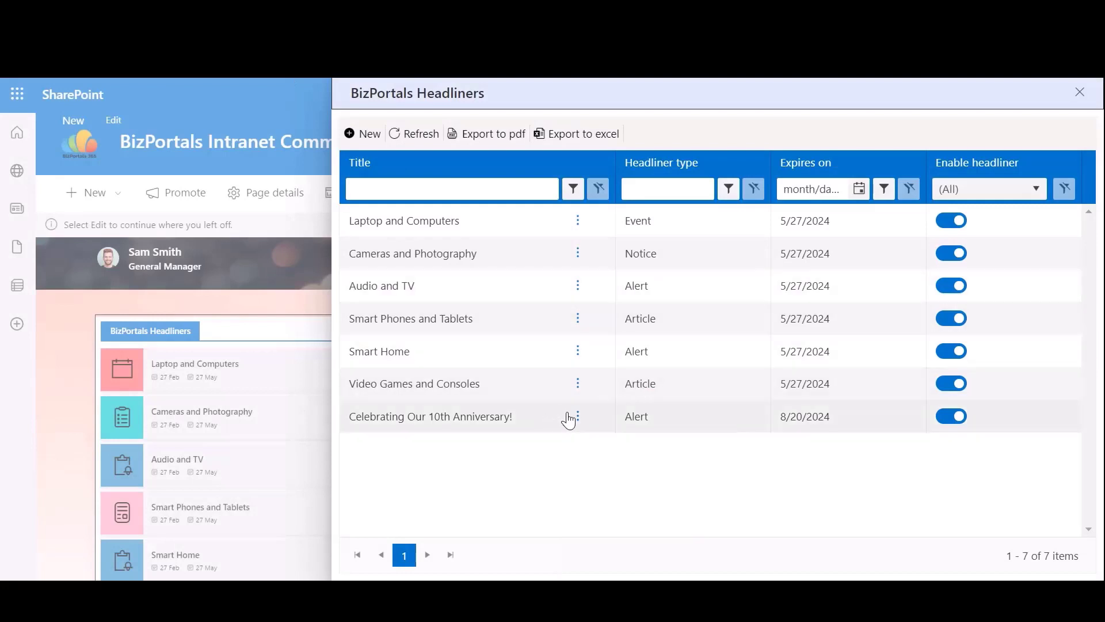
{"action": "left_click", "coordinate": [453, 421]}
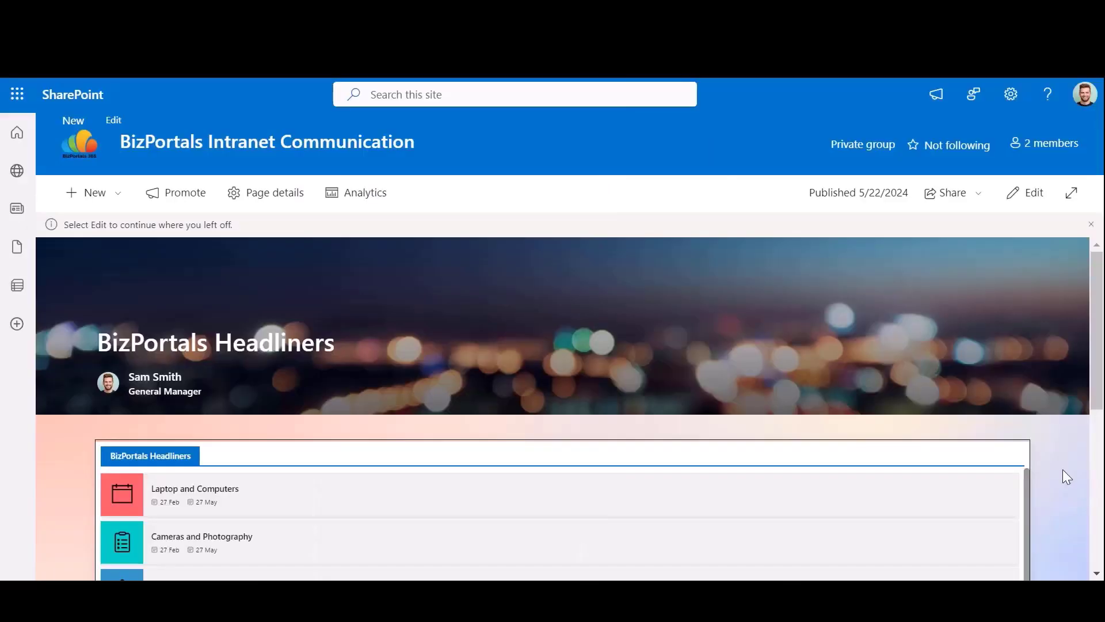
- Reopen the headliners management list from the web part and open the "Celebrating Our 10th Anniversary!" headliner for editing
{"action": "scroll", "coordinate": [1063, 469], "scroll_direction": "down", "scroll_amount": 3}
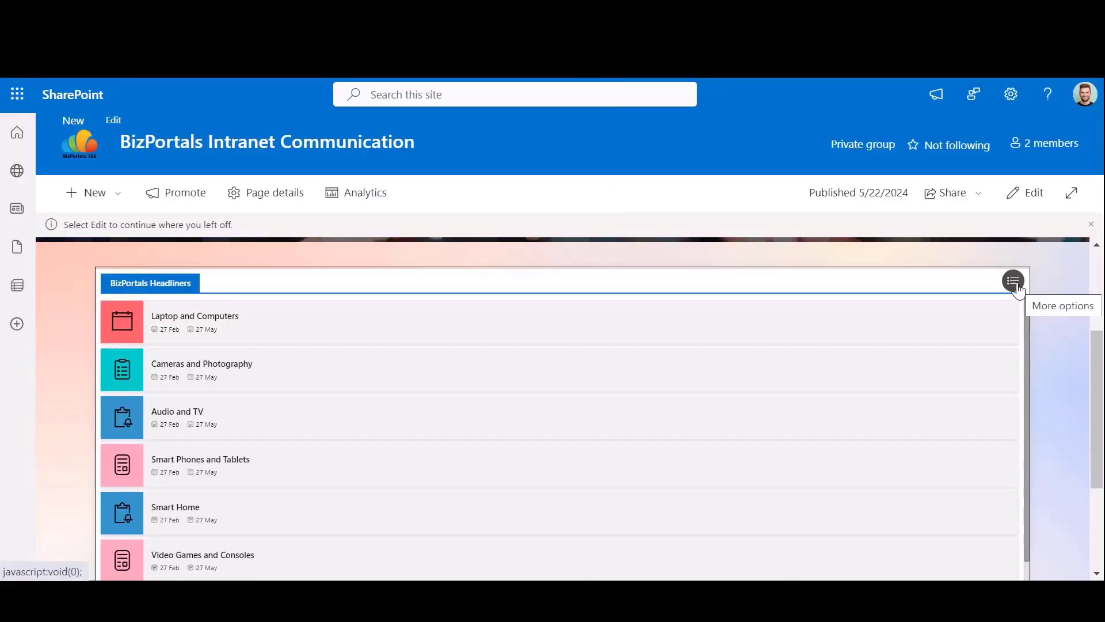
{"action": "left_click", "coordinate": [1014, 282]}
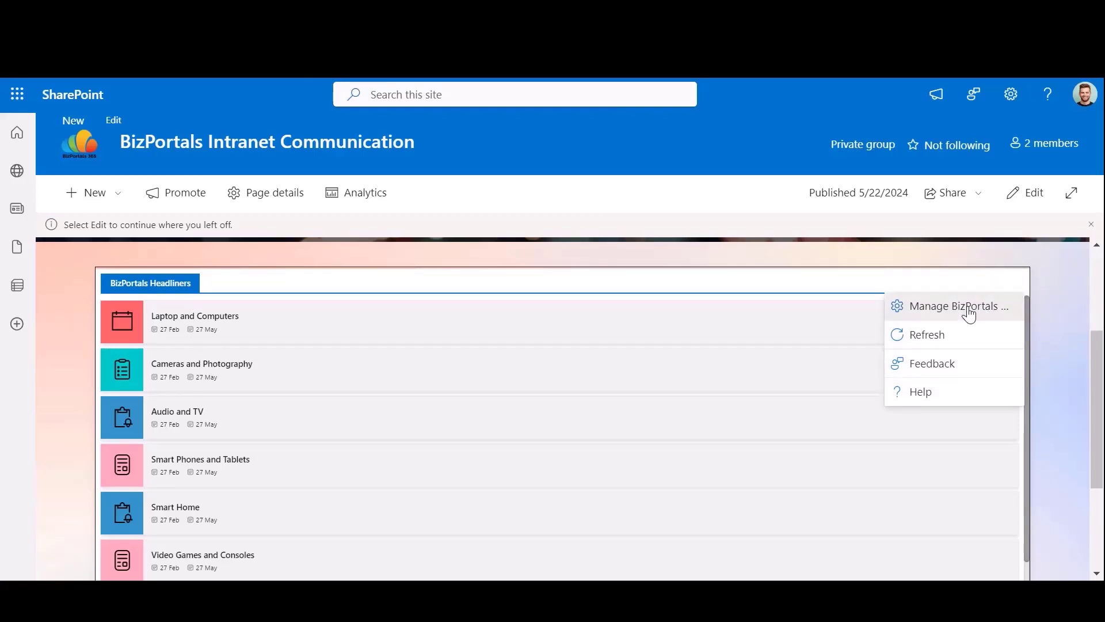
{"action": "left_click", "coordinate": [970, 314]}
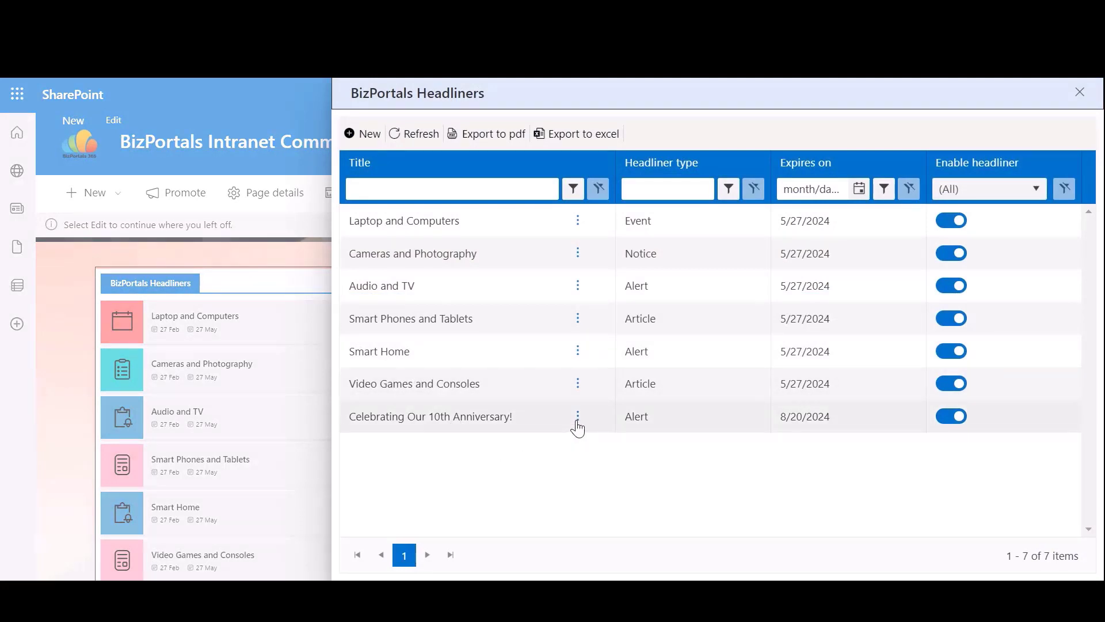
{"action": "left_click", "coordinate": [578, 417]}
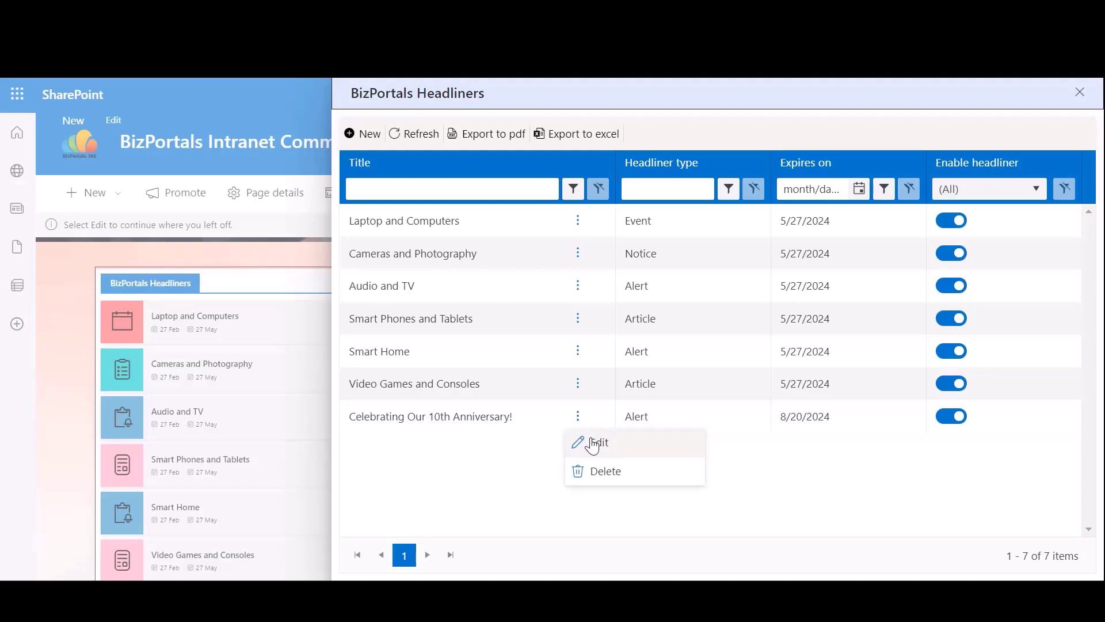
{"action": "left_click", "coordinate": [593, 444]}
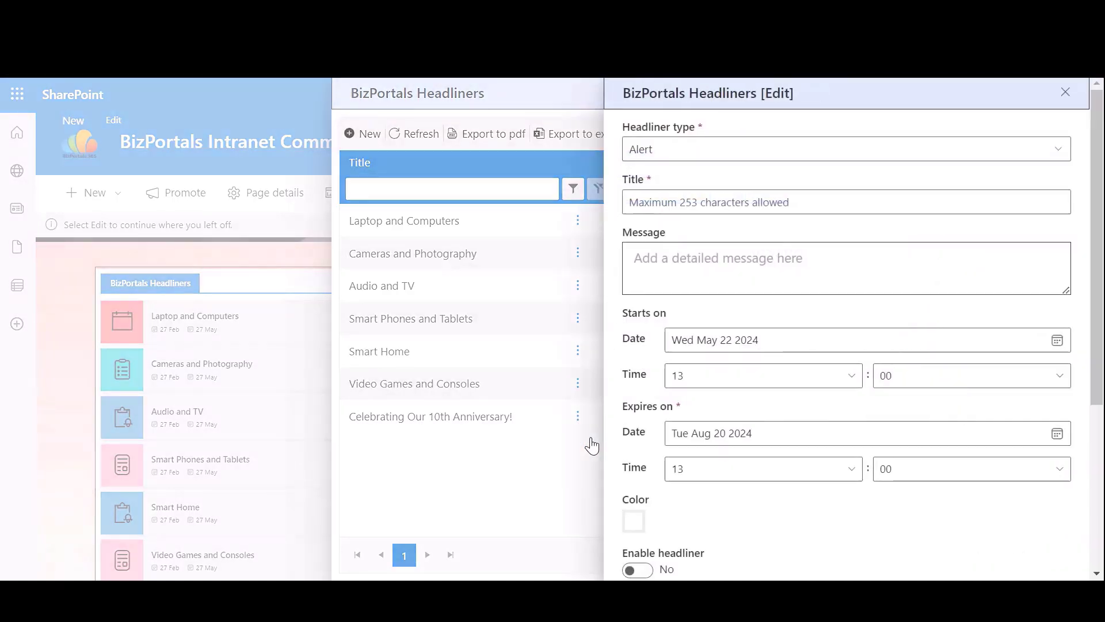